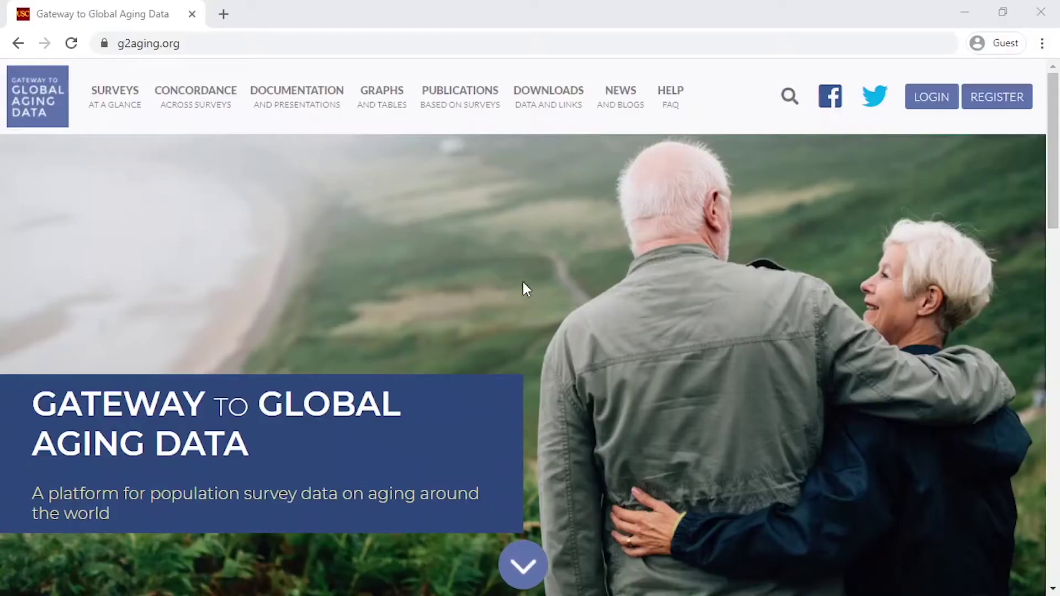
# Step: Go to the Gateway to Global Aging Data Downloads page
pyautogui.click(562, 100)
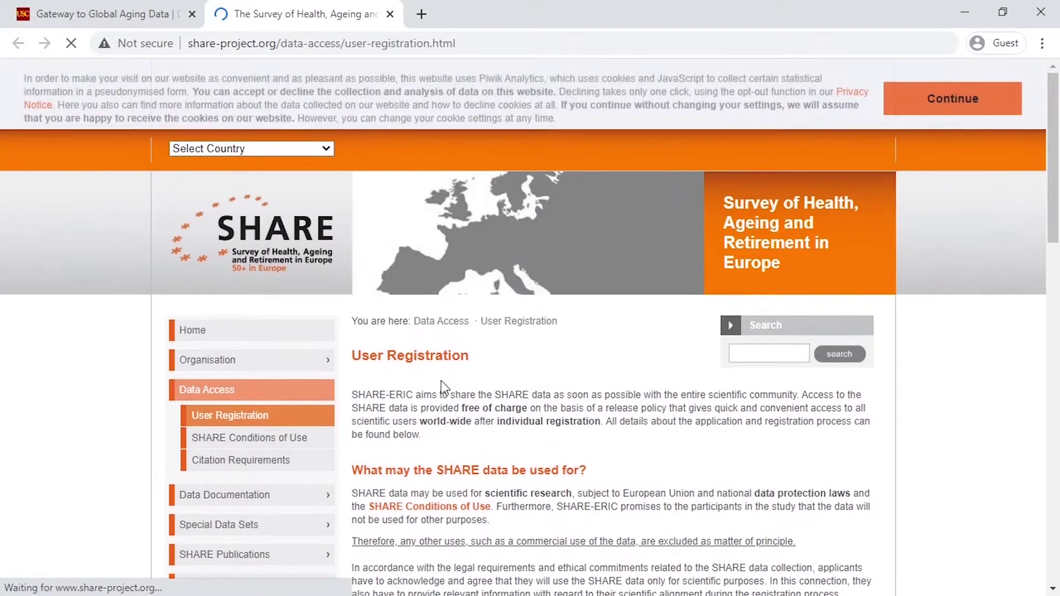
# Step: Scroll down to the 'SHARE data access and download for registered users' button
pyautogui.scroll(-8, 445, 387)
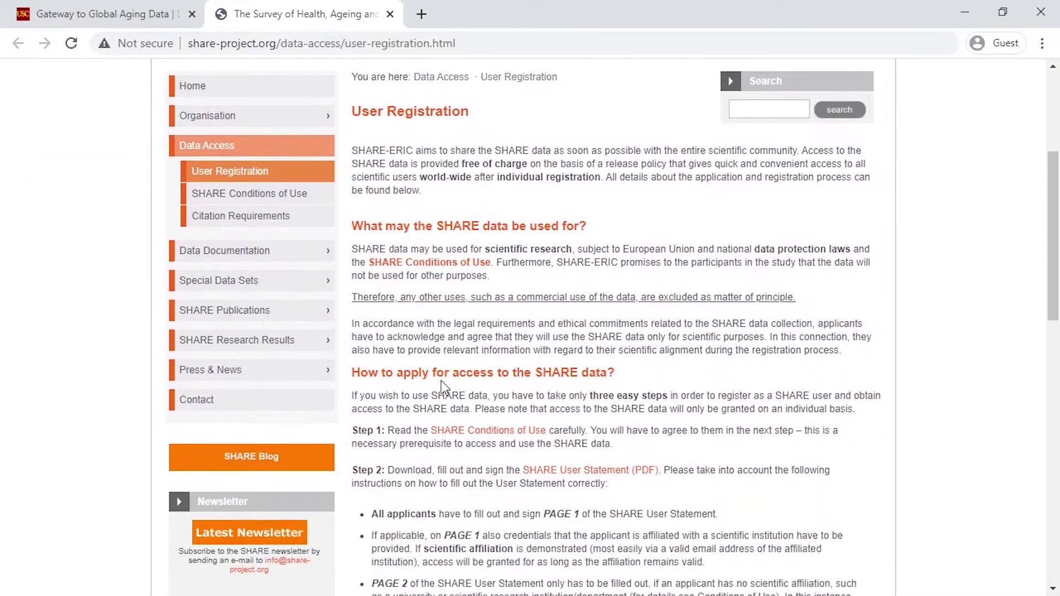
pyautogui.scroll(-1, 442, 384)
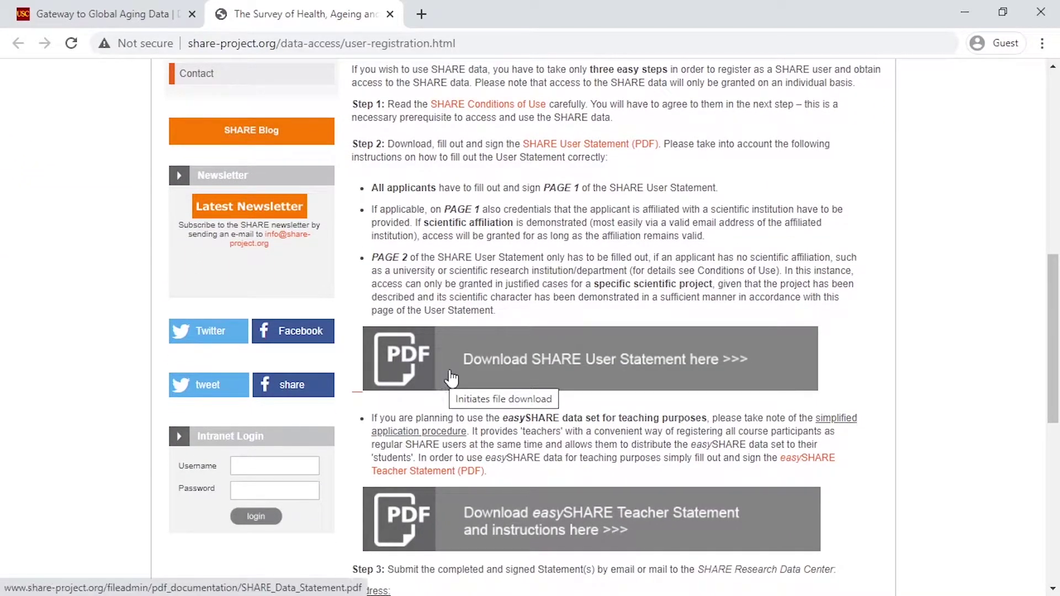
pyautogui.scroll(-1, 493, 383)
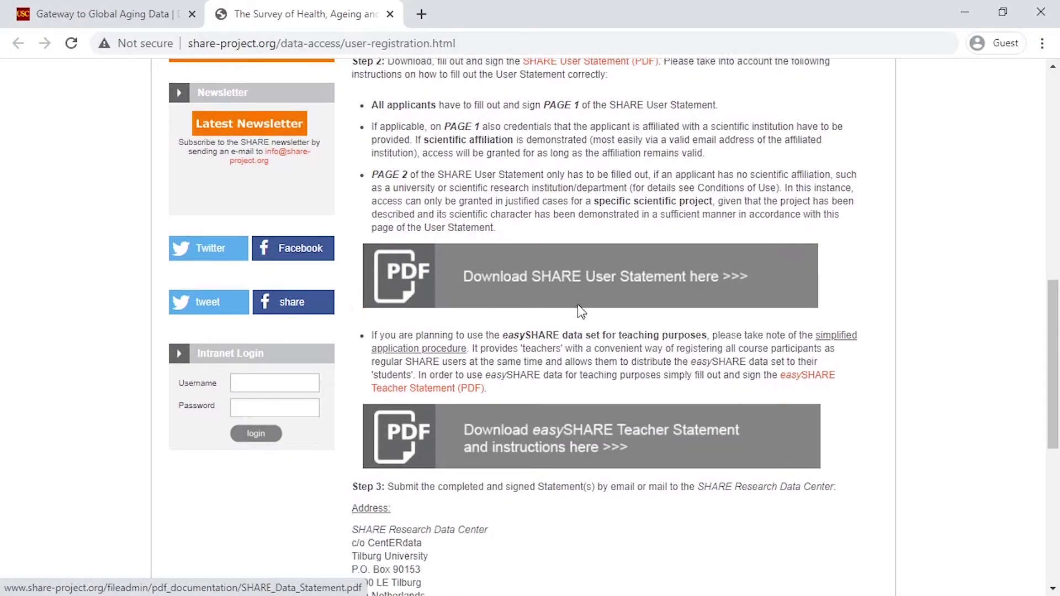
pyautogui.scroll(-1, 547, 293)
pyautogui.scroll(-3, 547, 293)
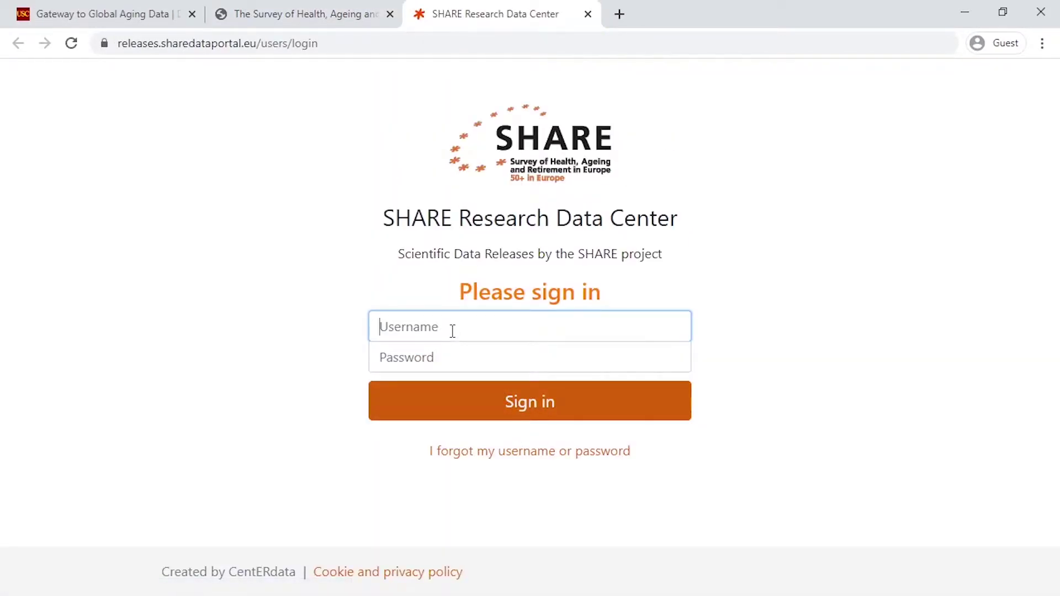
# Step: Sign in and download the Stata zips for Waves 7, 4, 2 and 1
pyautogui.write('mye')
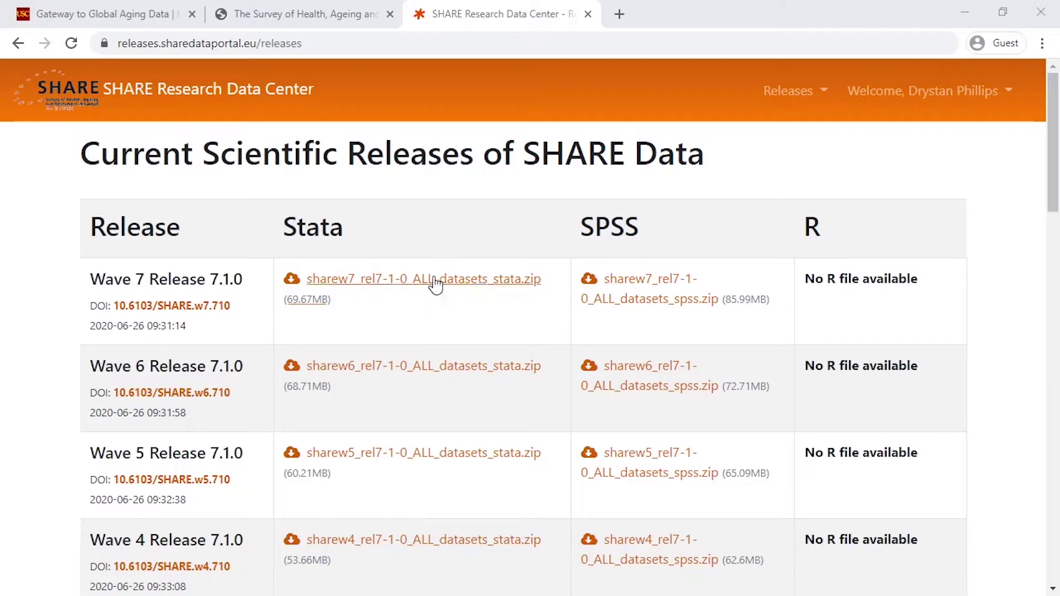
pyautogui.click(433, 284)
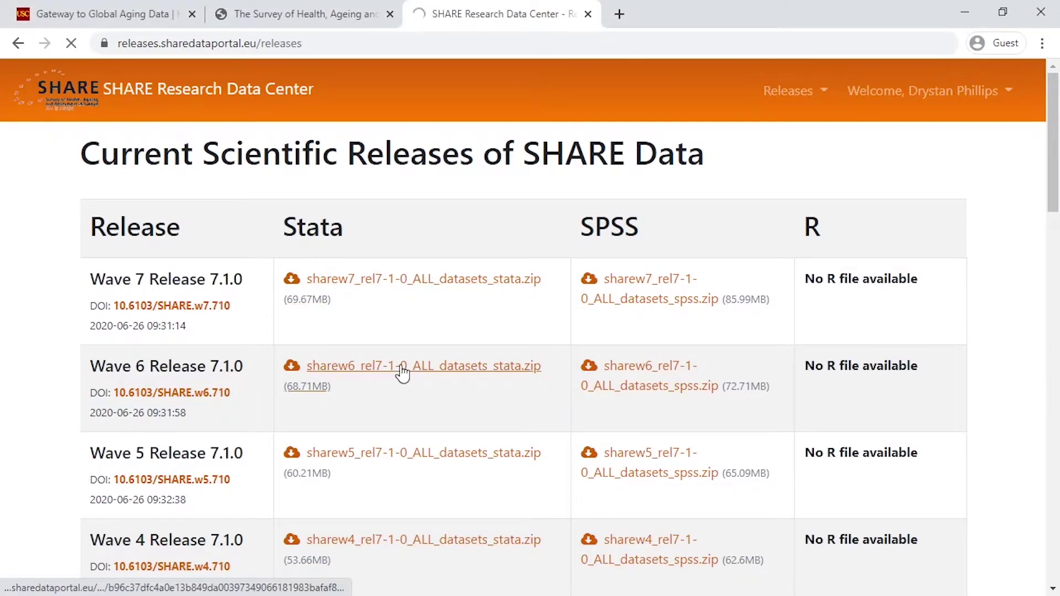
pyautogui.scroll(-1, 402, 374)
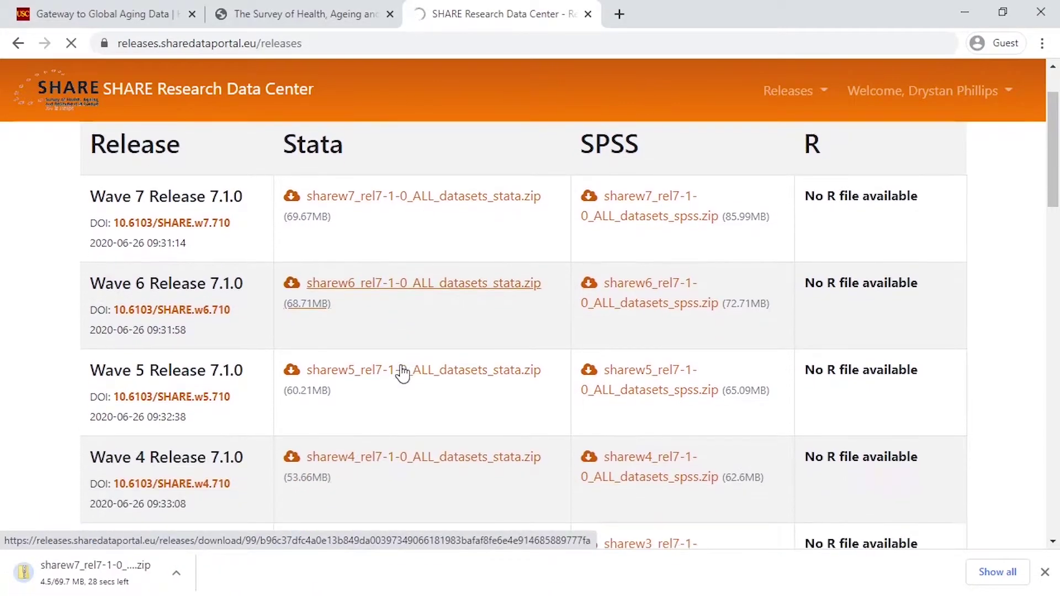
pyautogui.click(399, 464)
pyautogui.scroll(-3, 396, 436)
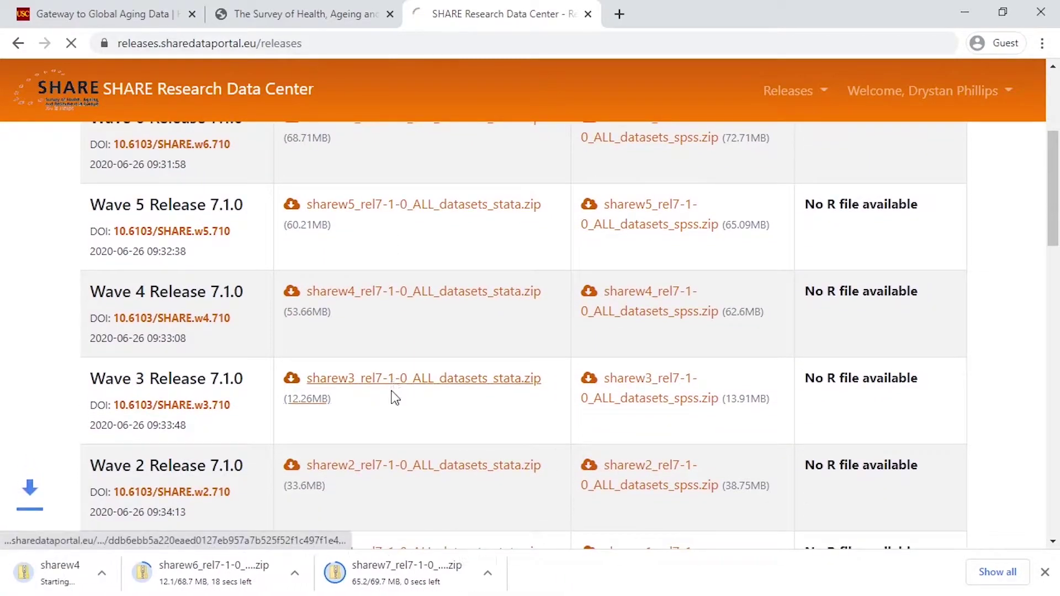
pyautogui.click(393, 466)
pyautogui.scroll(-4, 389, 426)
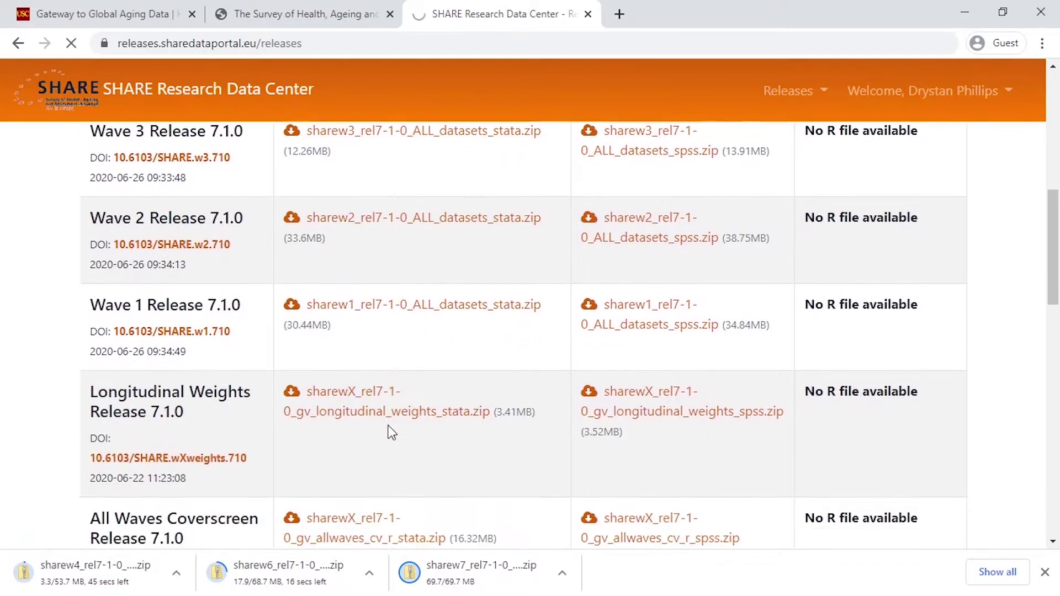
pyautogui.click(377, 306)
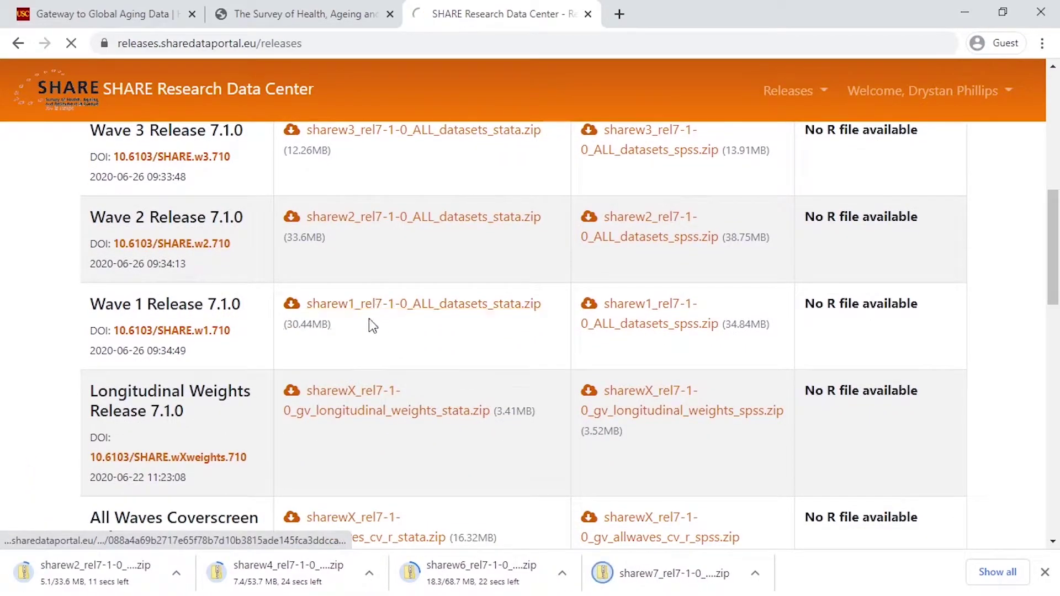
# Step: Download the Longitudinal Weights and All Waves Coverscreen Stata zips, then show downloads in folder
pyautogui.click(378, 419)
pyautogui.scroll(-1, 375, 420)
pyautogui.click(372, 466)
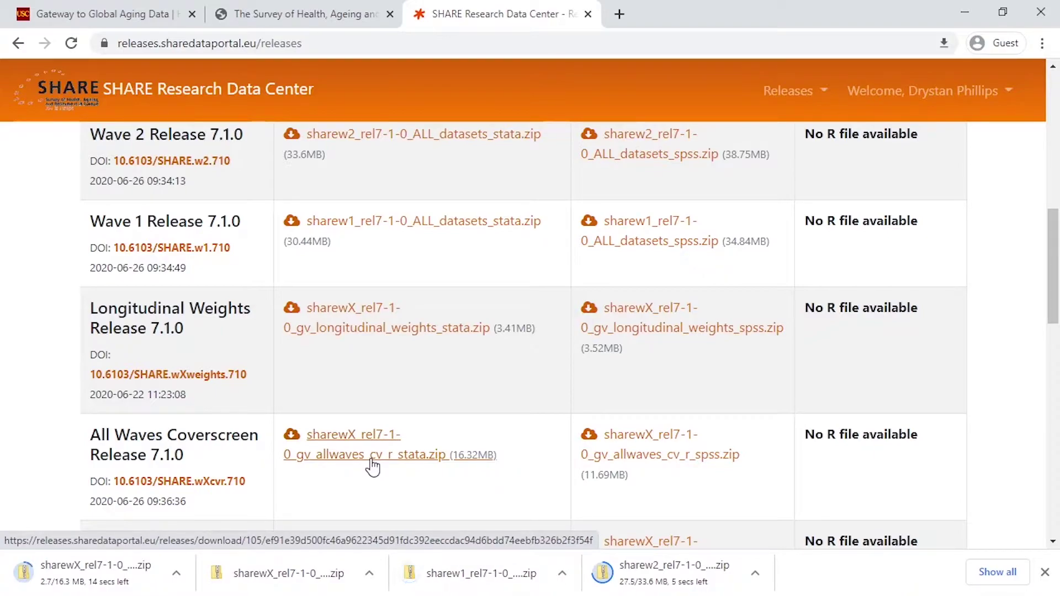
pyautogui.click(1009, 577)
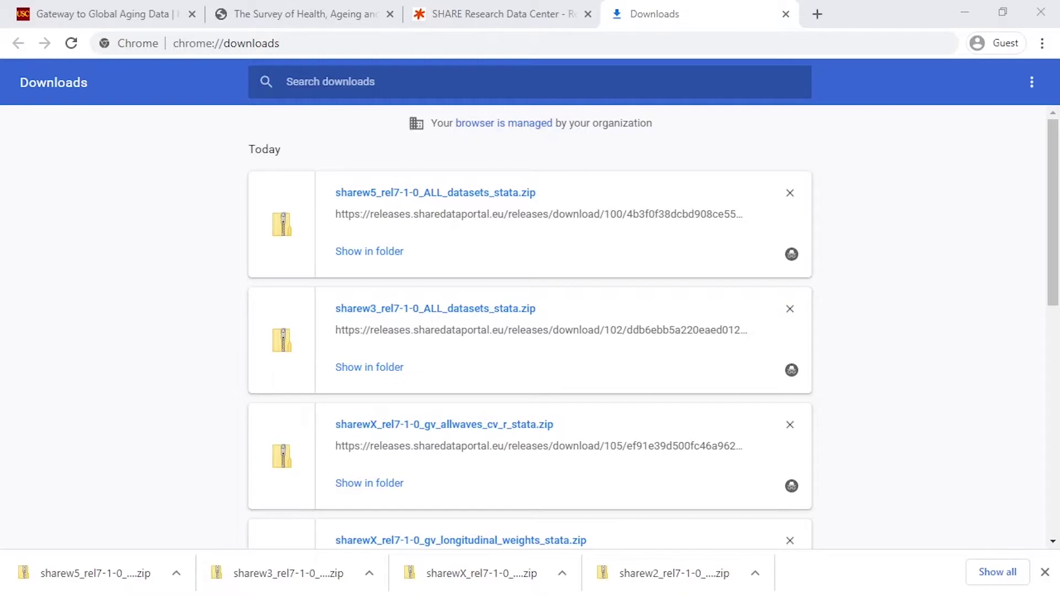
pyautogui.click(365, 252)
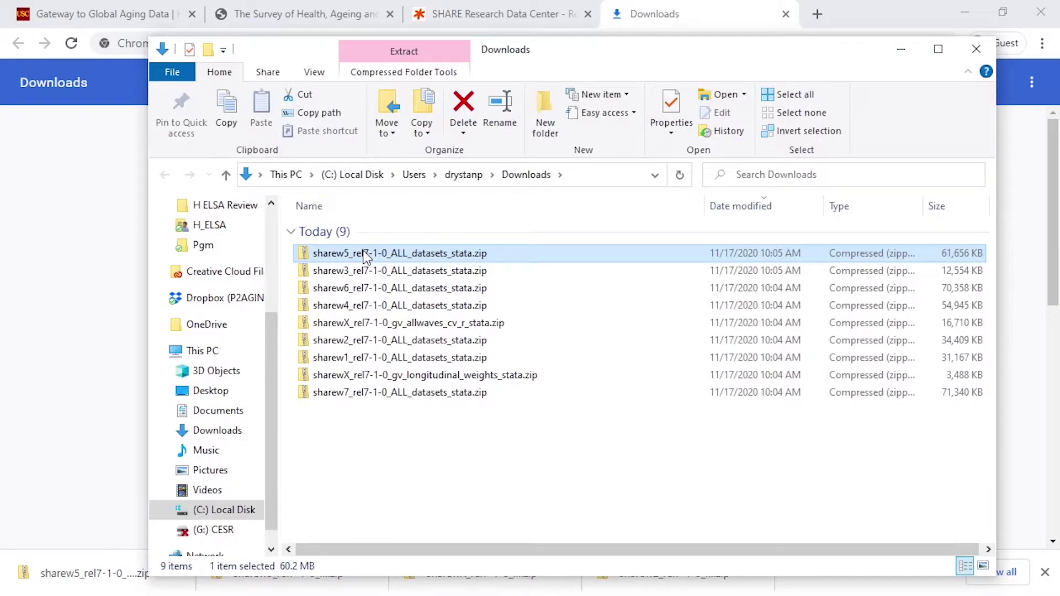
# Step: Extract the SHARE zips and move the nine extracted folders into C:\SHARE Data
pyautogui.rightClick(364, 255)
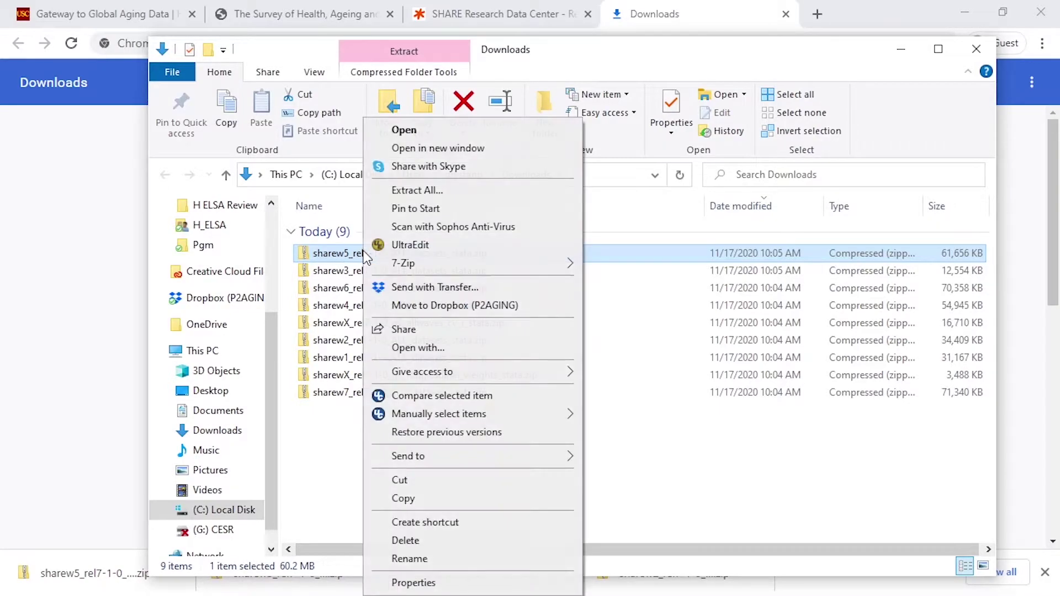
pyautogui.click(443, 190)
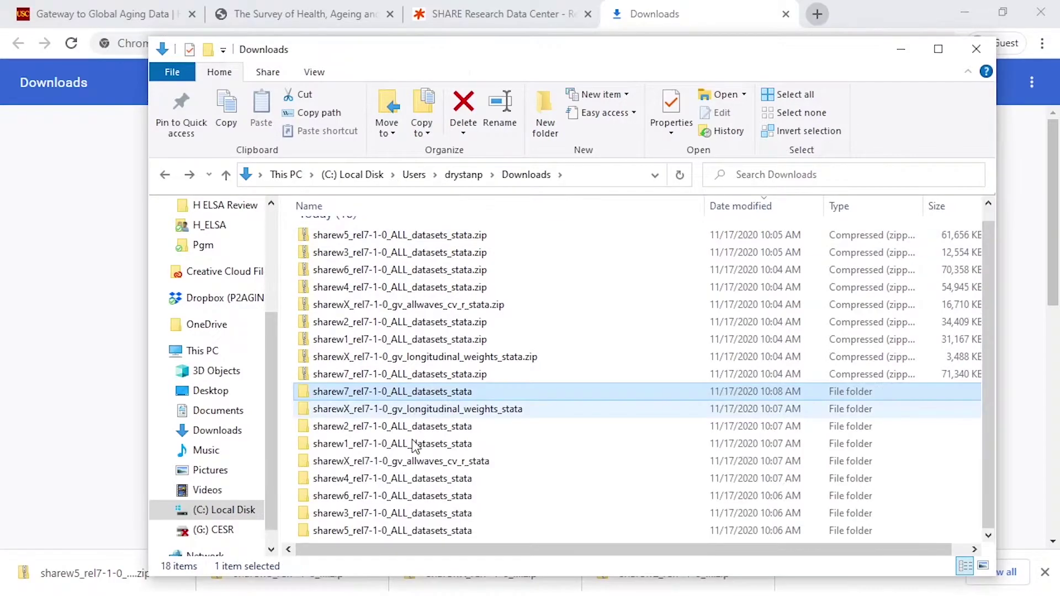
pyautogui.click(389, 531)
pyautogui.hotkey('shift', 'Up')
pyautogui.hotkey('shift', 'Up')
pyautogui.hotkey('shift', 'Up')
pyautogui.hotkey('shift', 'Up')
pyautogui.hotkey('shift', 'Up')
pyautogui.hotkey('shift', 'Up')
pyautogui.hotkey('shift', 'Up')
pyautogui.hotkey('shift', 'Up')
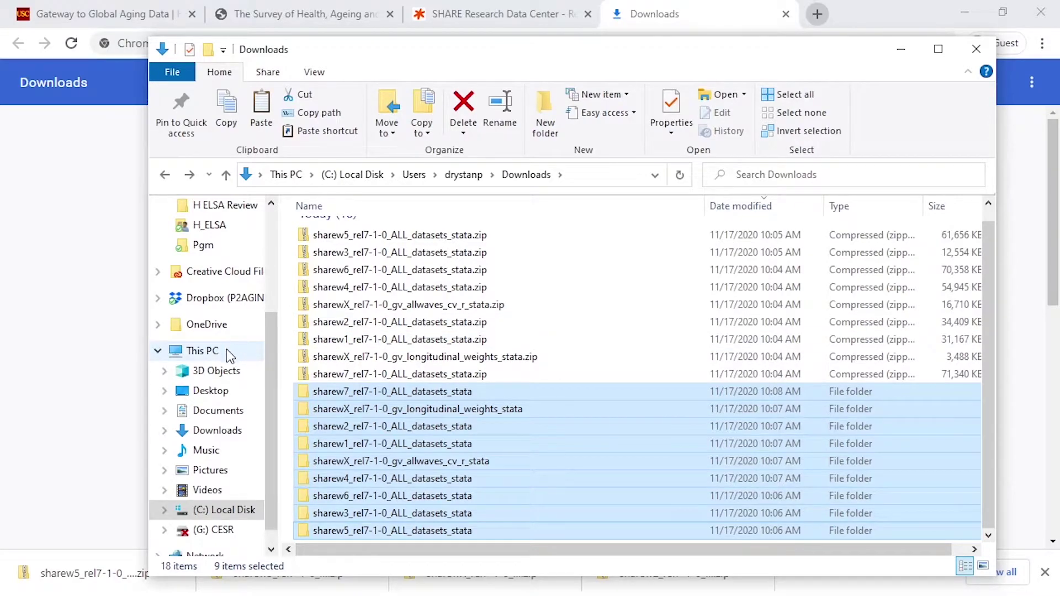
pyautogui.click(237, 511)
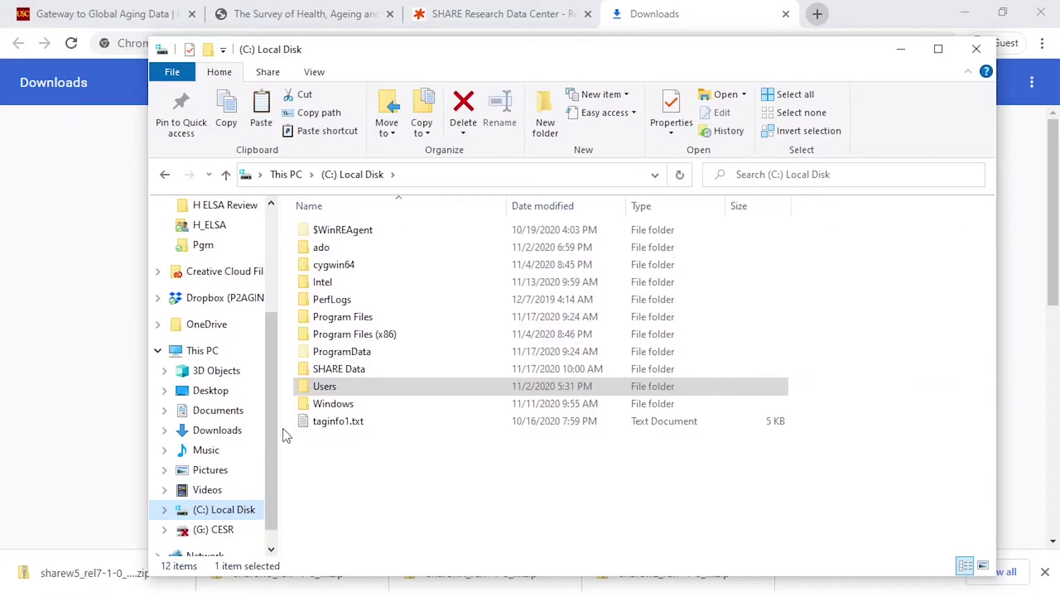
pyautogui.doubleClick(379, 370)
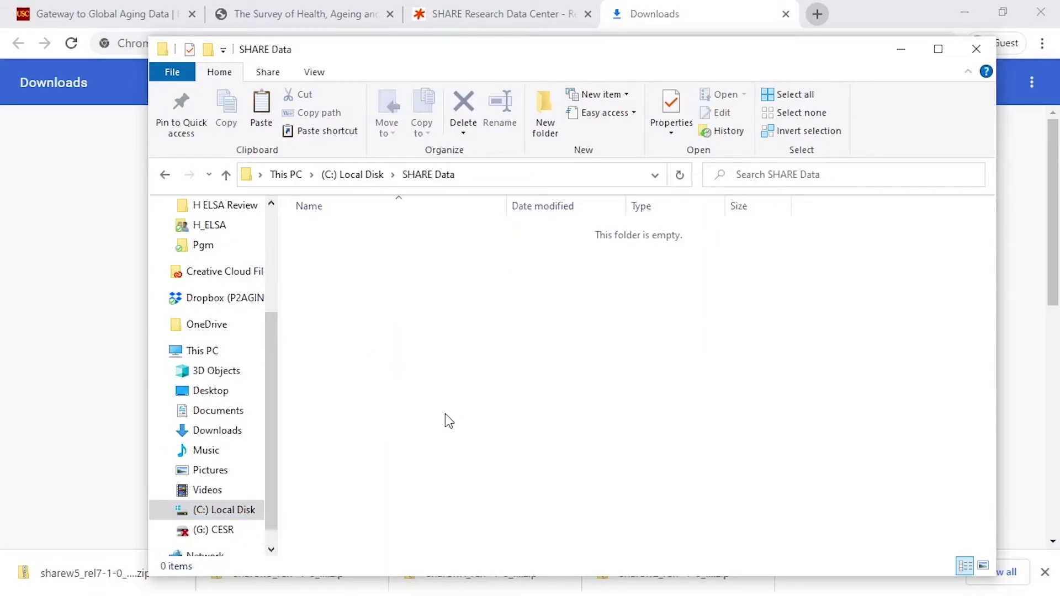
pyautogui.hotkey('ctrl', 'v')
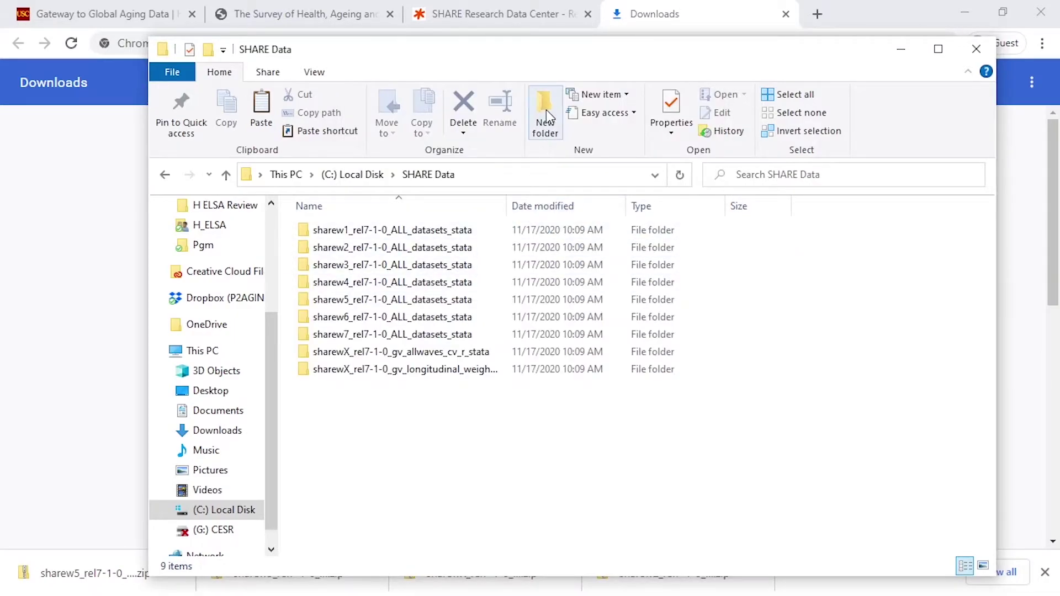
# Step: Create a sharewX folder in SHARE Data and put the coverscreen .dta file in it
pyautogui.click(545, 111)
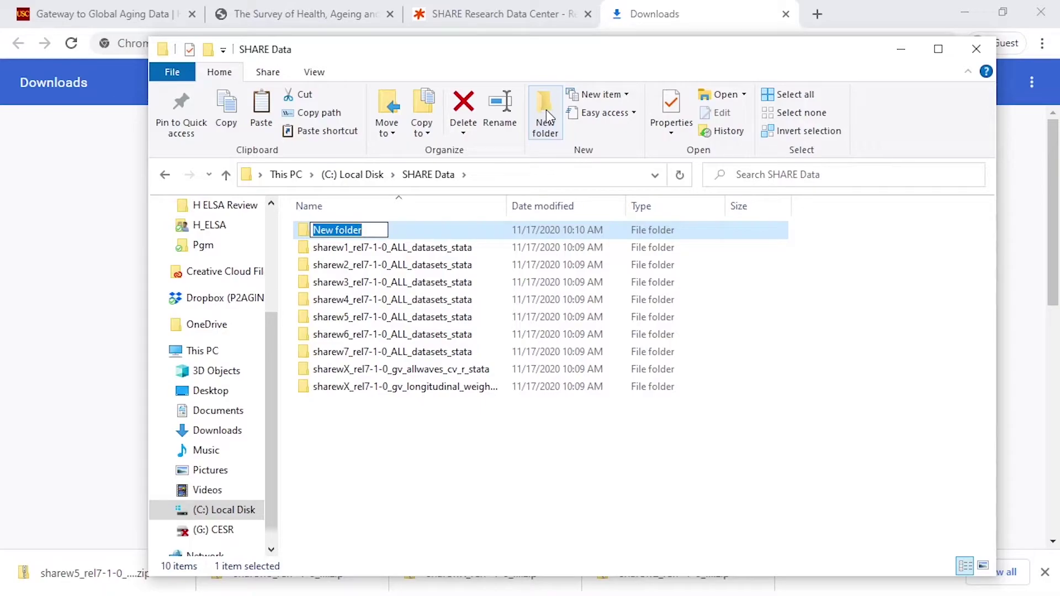
pyautogui.write('share')
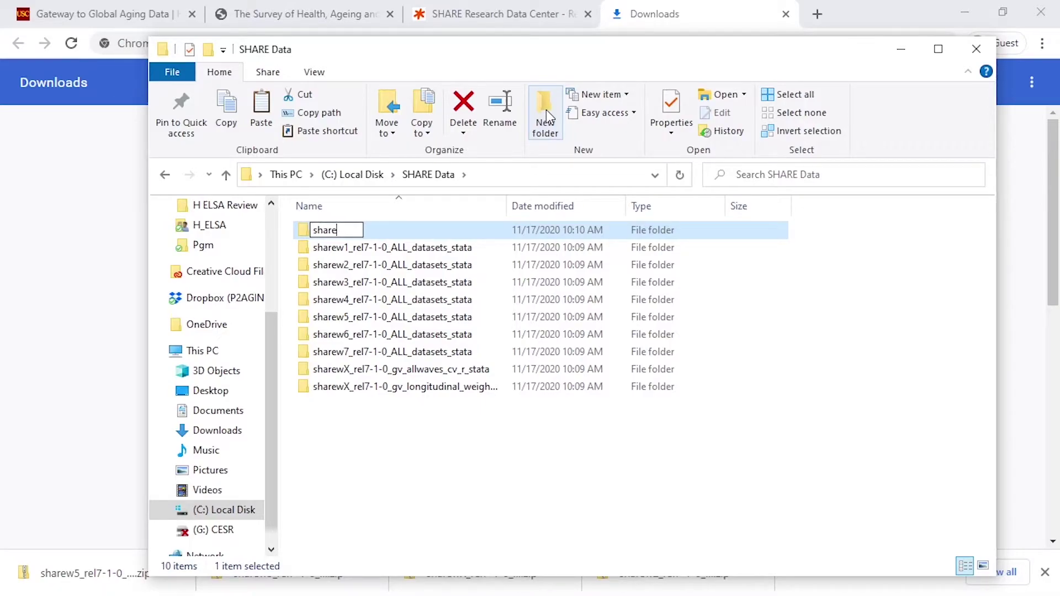
pyautogui.write('wX')
pyautogui.press('Return')
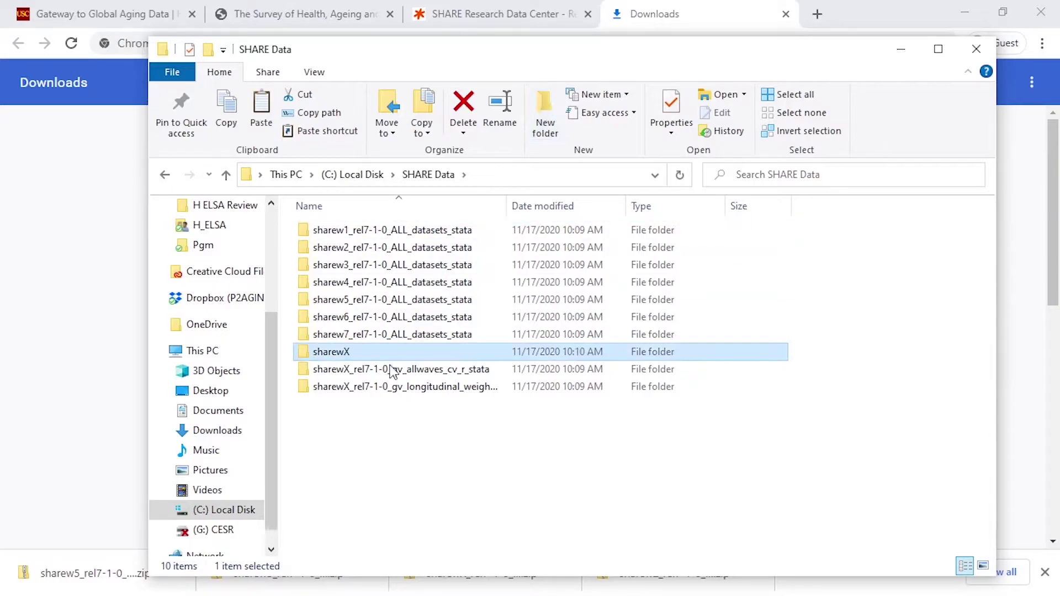
pyautogui.doubleClick(418, 373)
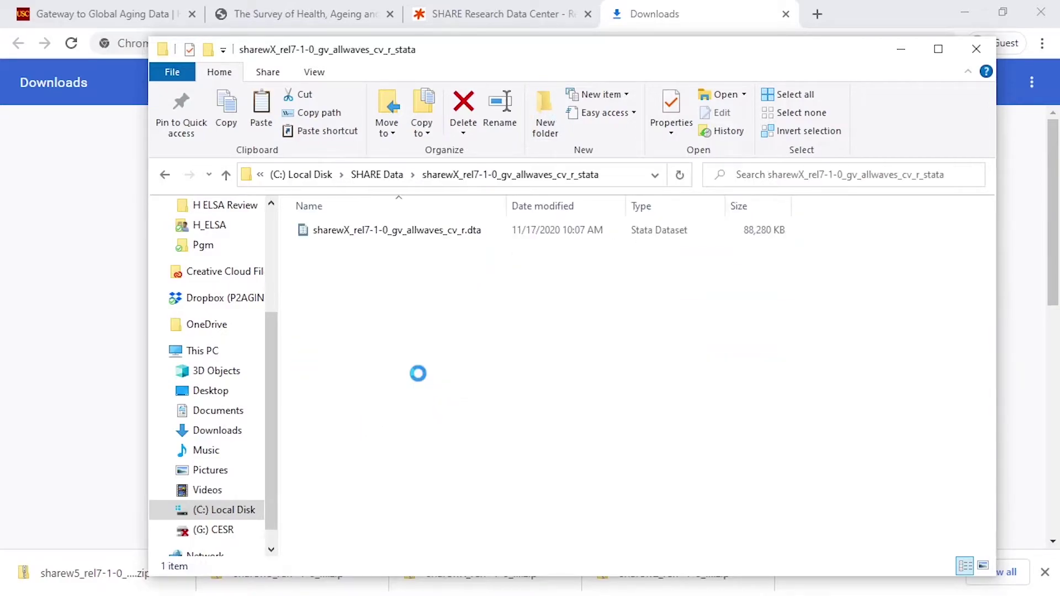
pyautogui.click(396, 235)
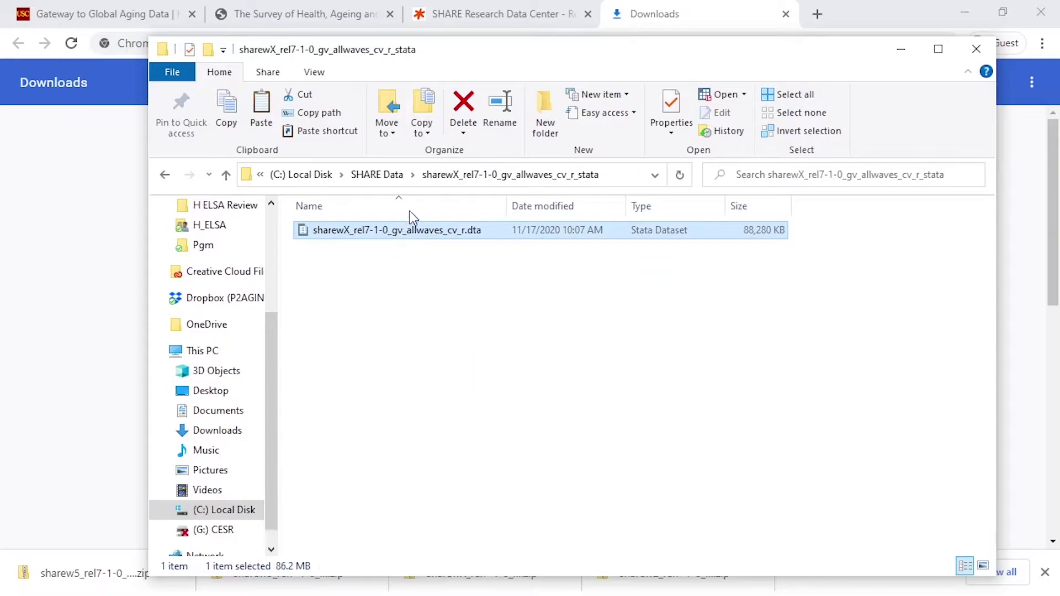
pyautogui.click(389, 175)
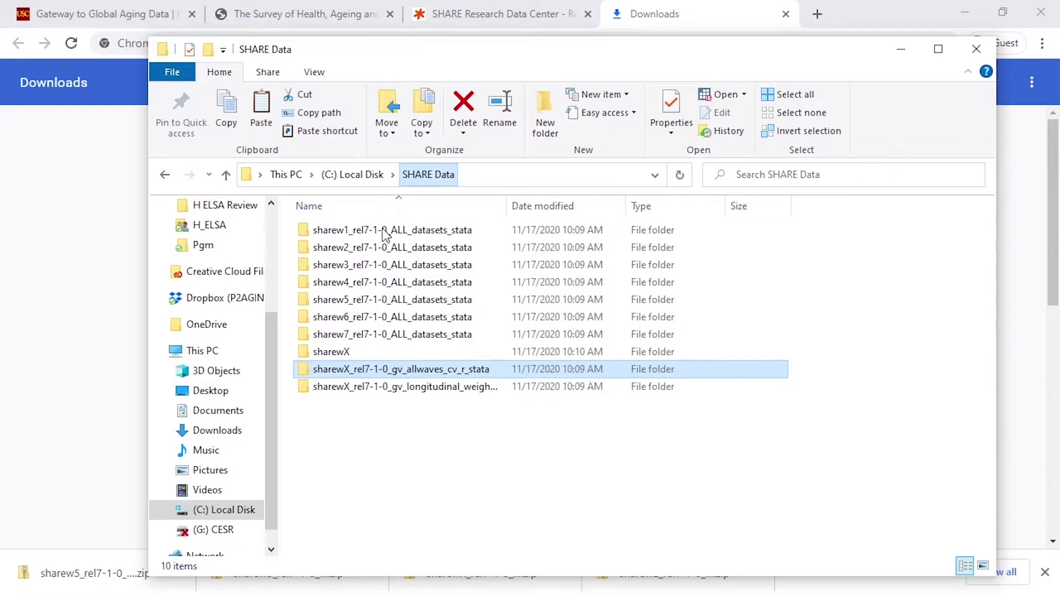
pyautogui.doubleClick(348, 352)
pyautogui.hotkey('ctrl', 'v')
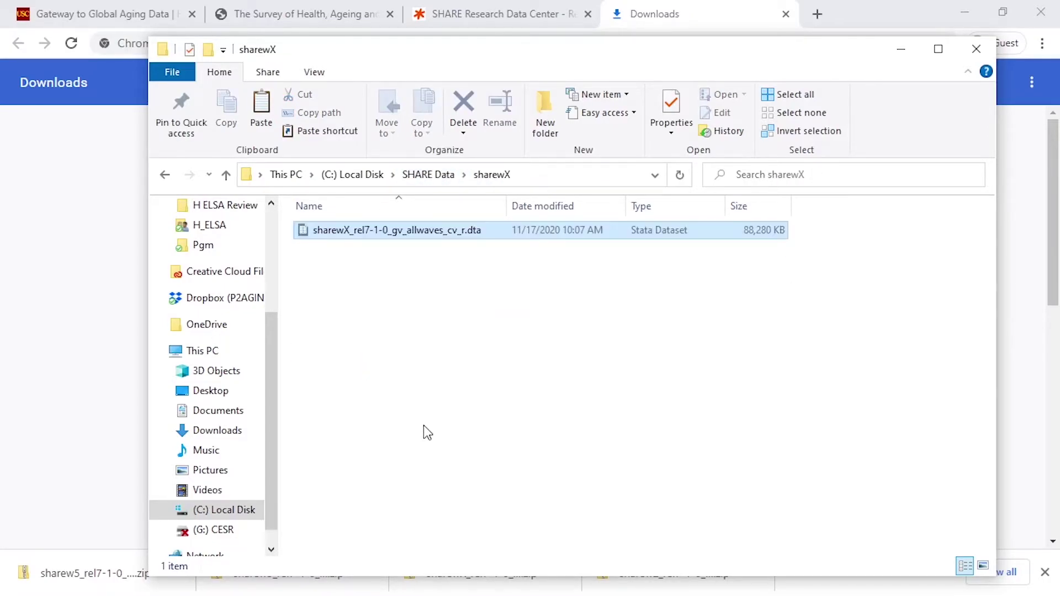
pyautogui.hotkey('alt', 'Up')
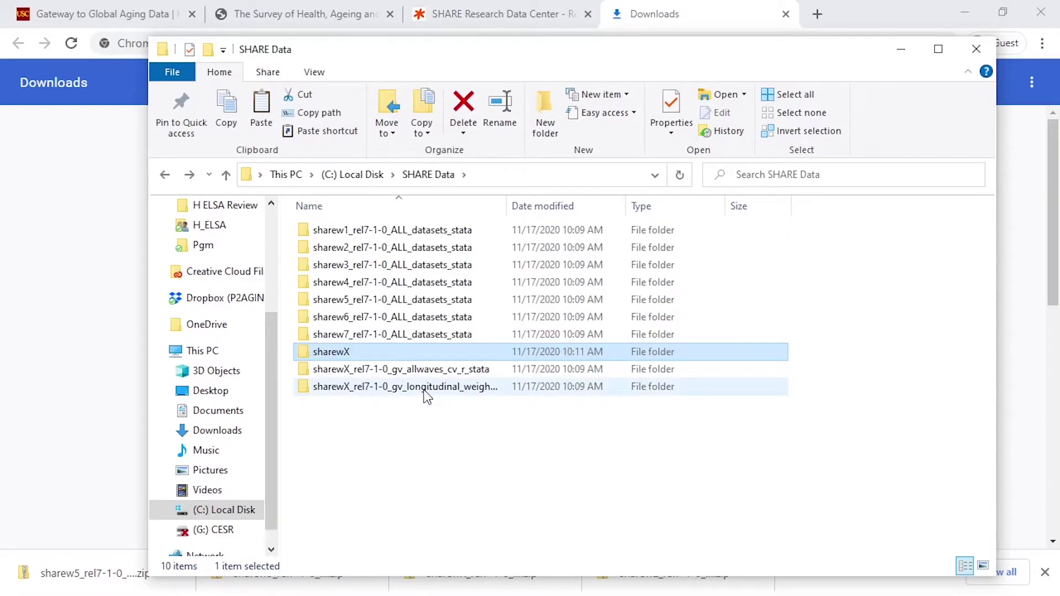
# Step: Select all seven longitudinal weights files, check sharewX, and return to SHARE Data
pyautogui.doubleClick(423, 387)
pyautogui.click(407, 265)
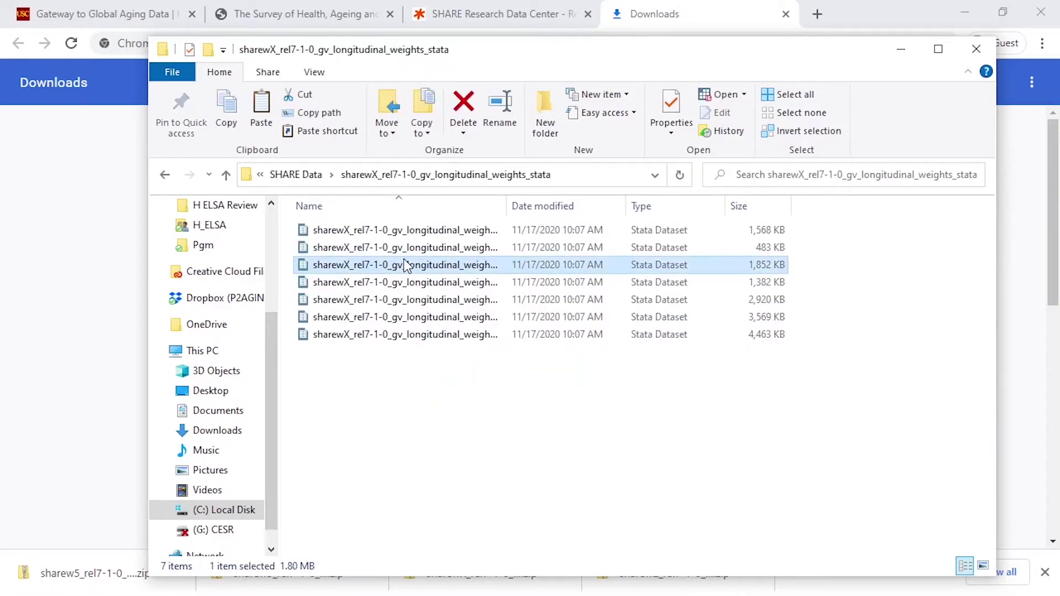
pyautogui.hotkey('ctrl', 'a')
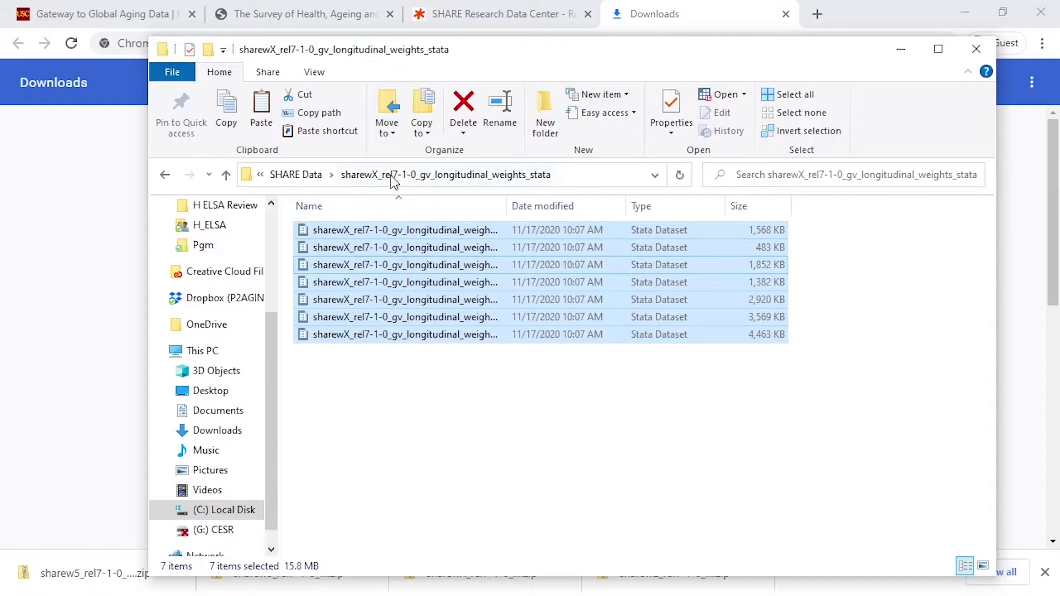
pyautogui.click(299, 175)
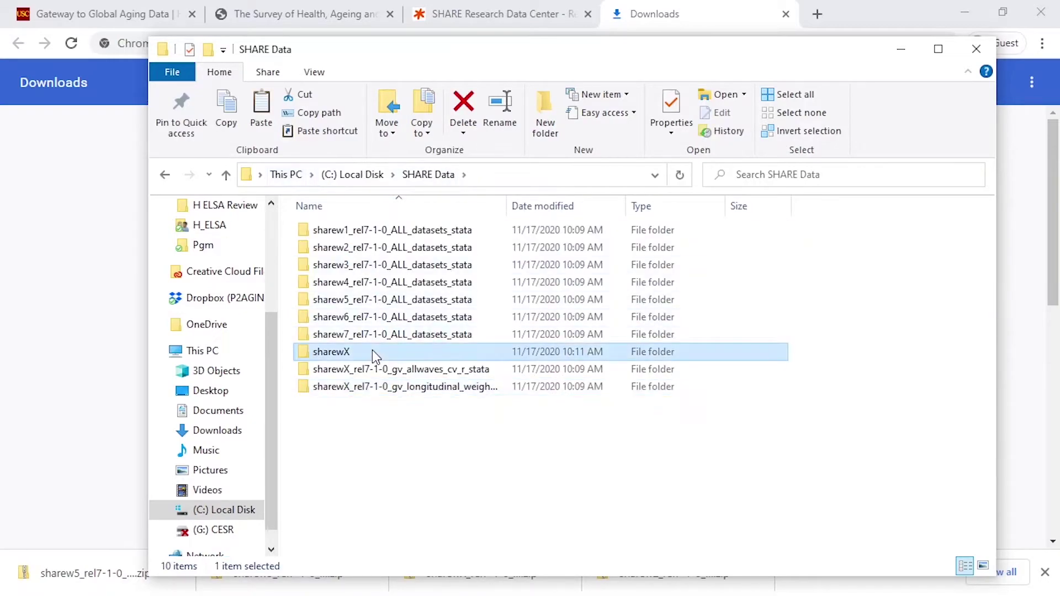
pyautogui.doubleClick(372, 350)
pyautogui.hotkey('alt', 'Left')
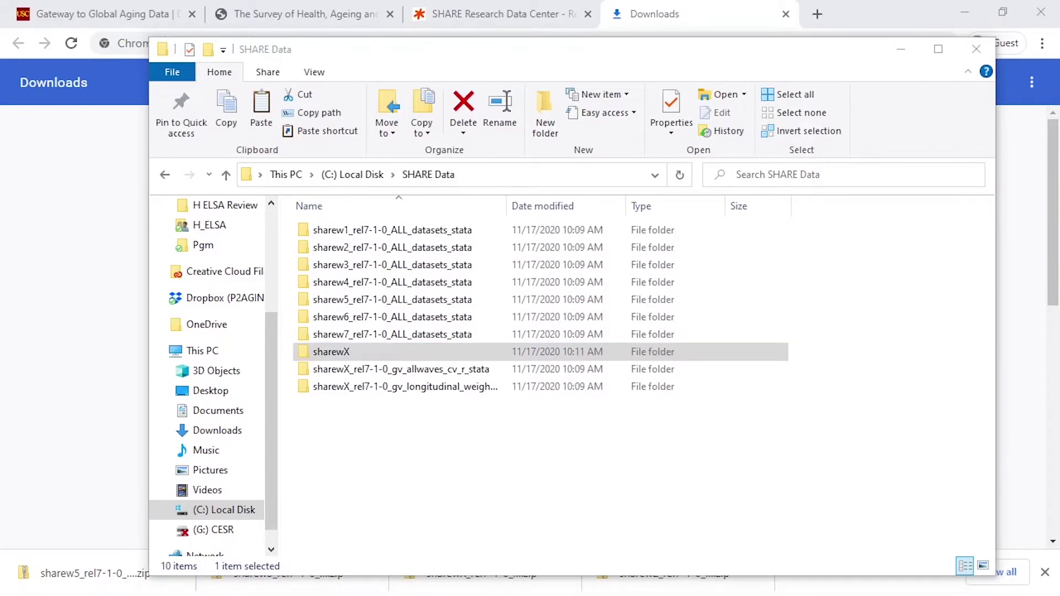
# Step: Download H_SHARE_long.do from the Harmonized SHARE Stata code page and show it in Downloads
pyautogui.click(117, 14)
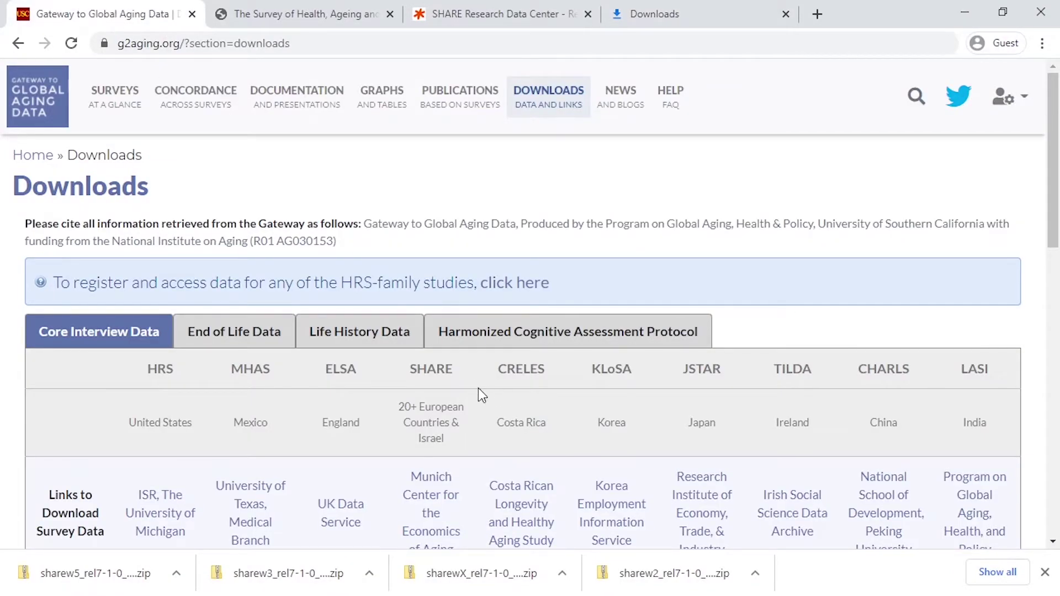
pyautogui.scroll(-4, 479, 389)
pyautogui.scroll(-3, 461, 408)
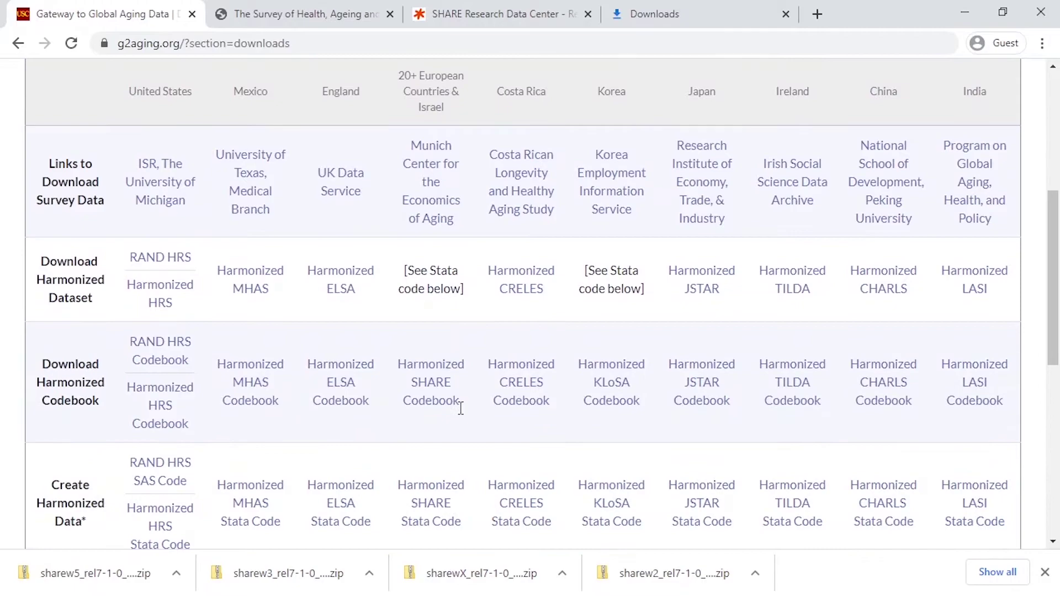
pyautogui.click(436, 434)
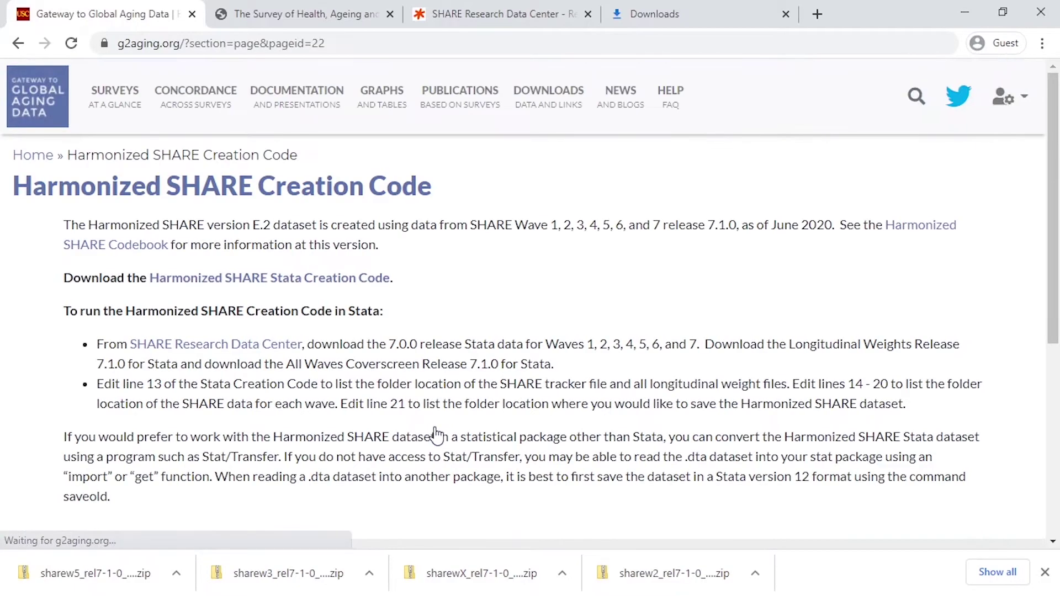
pyautogui.click(353, 281)
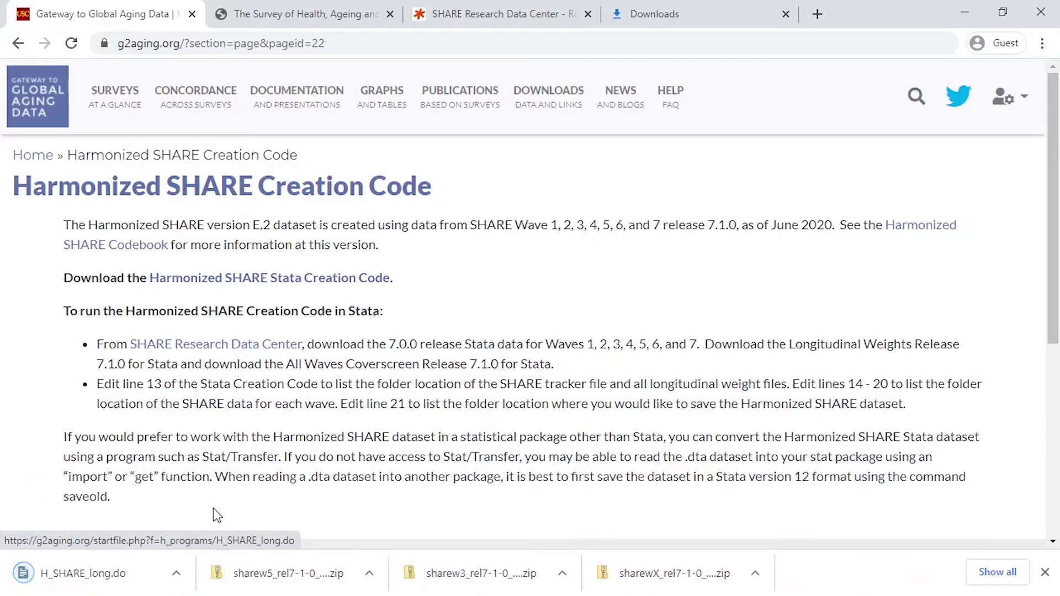
pyautogui.click(176, 573)
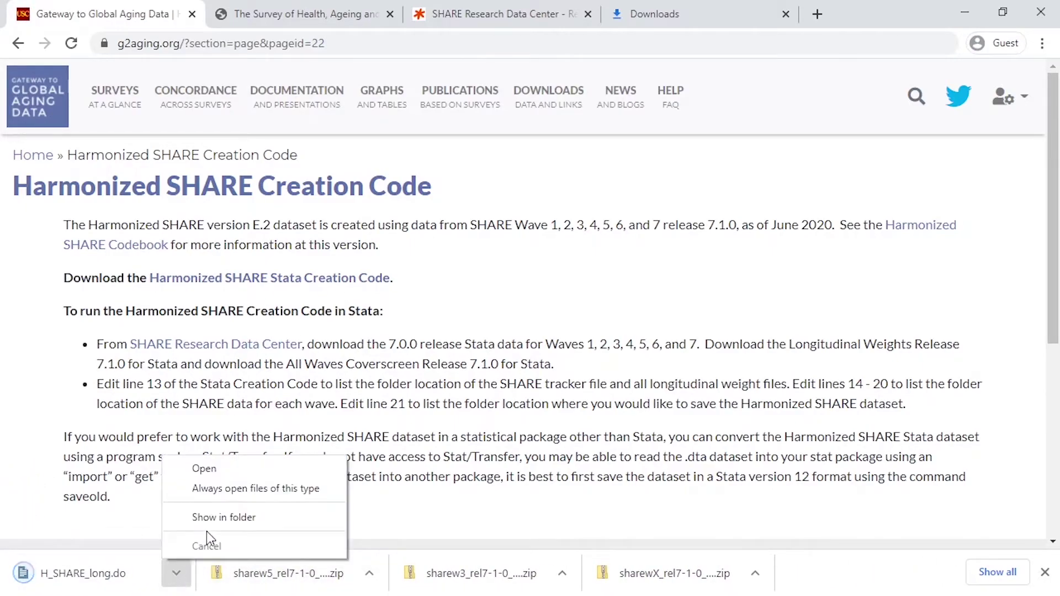
pyautogui.click(216, 518)
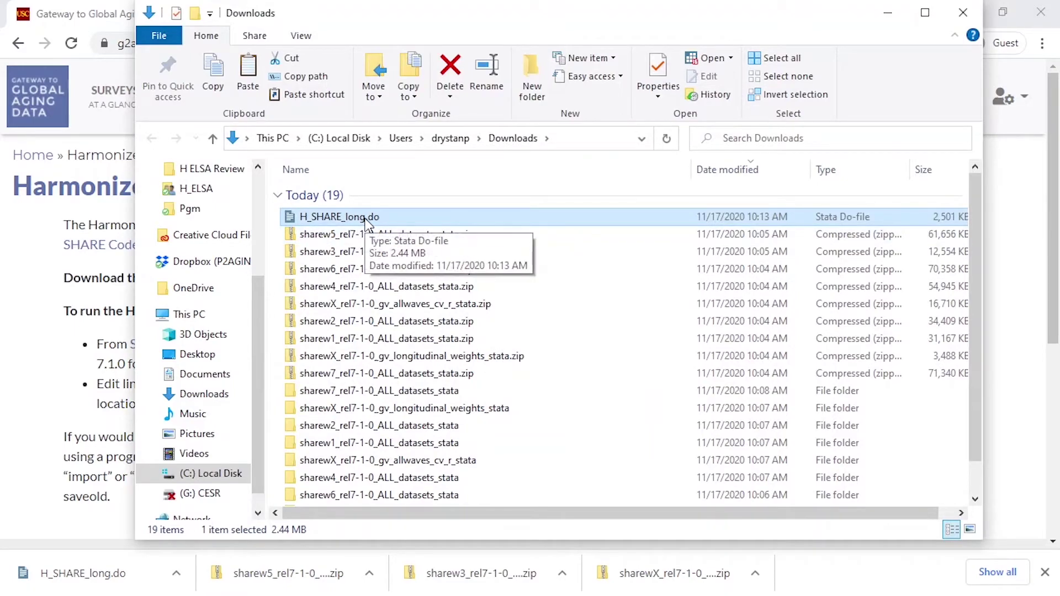
# Step: Open H_SHARE_long.do with Stata, converting it to UTF-8
pyautogui.rightClick(364, 220)
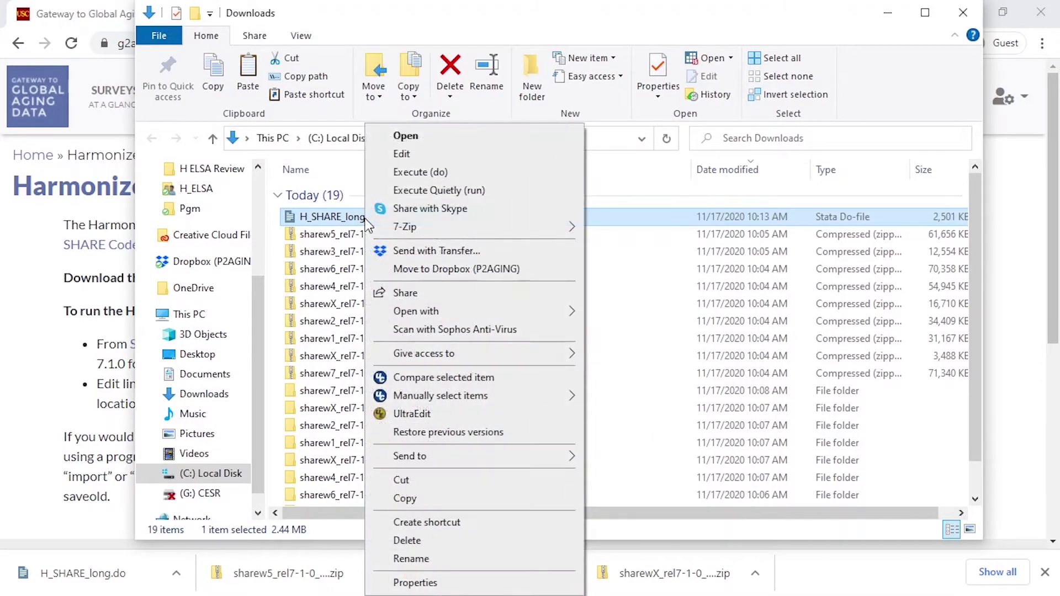
pyautogui.moveTo(470, 309)
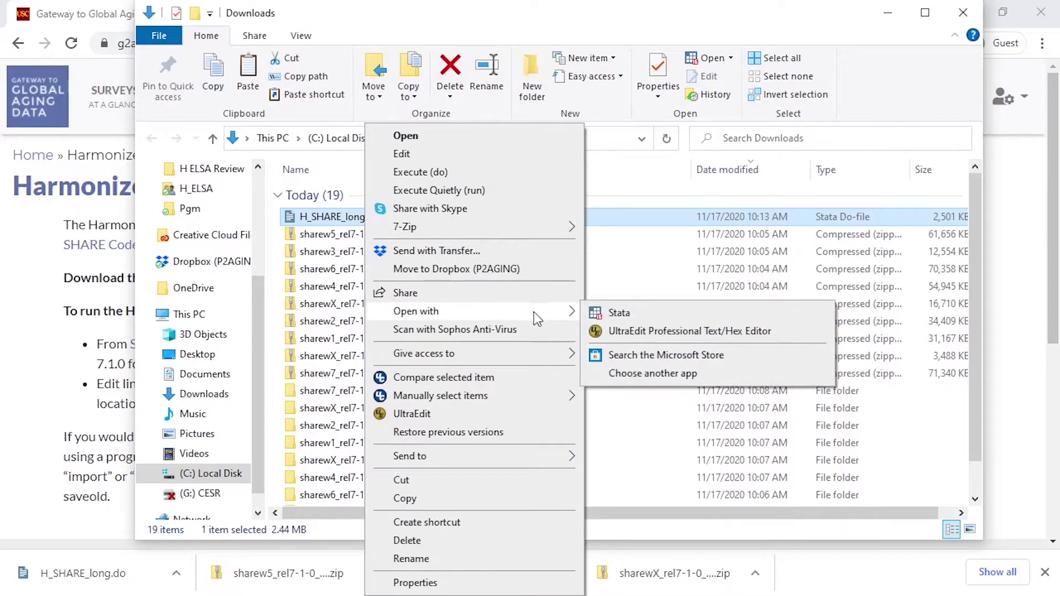
pyautogui.click(619, 313)
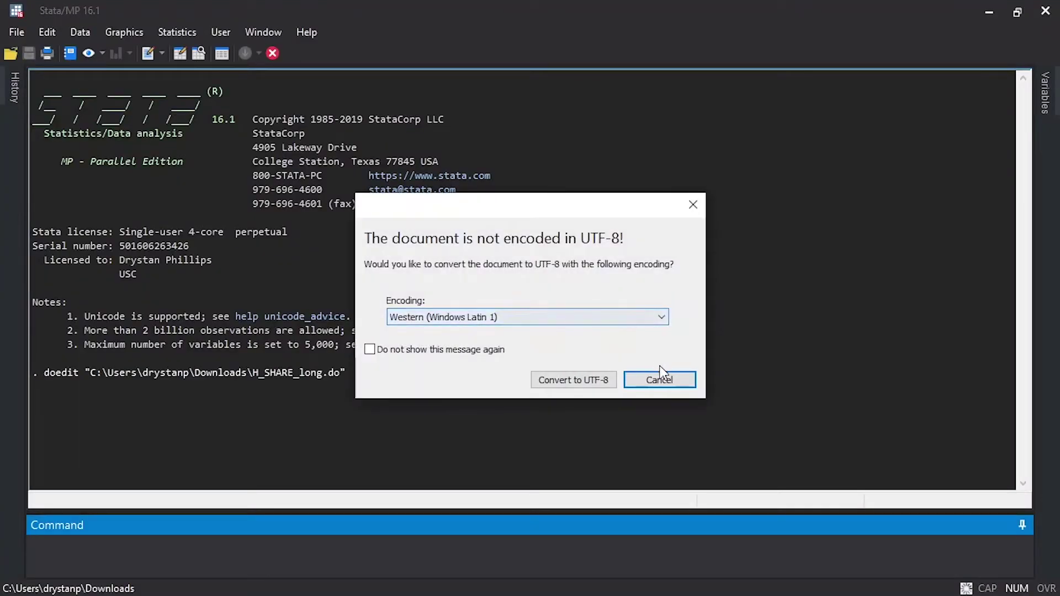
pyautogui.click(595, 381)
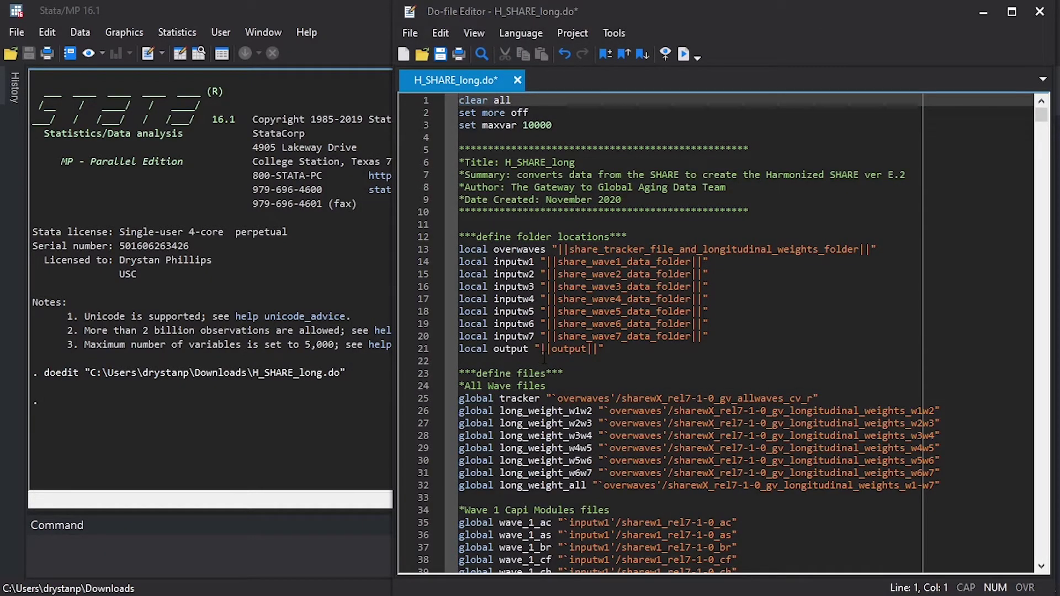
pyautogui.press('alt')
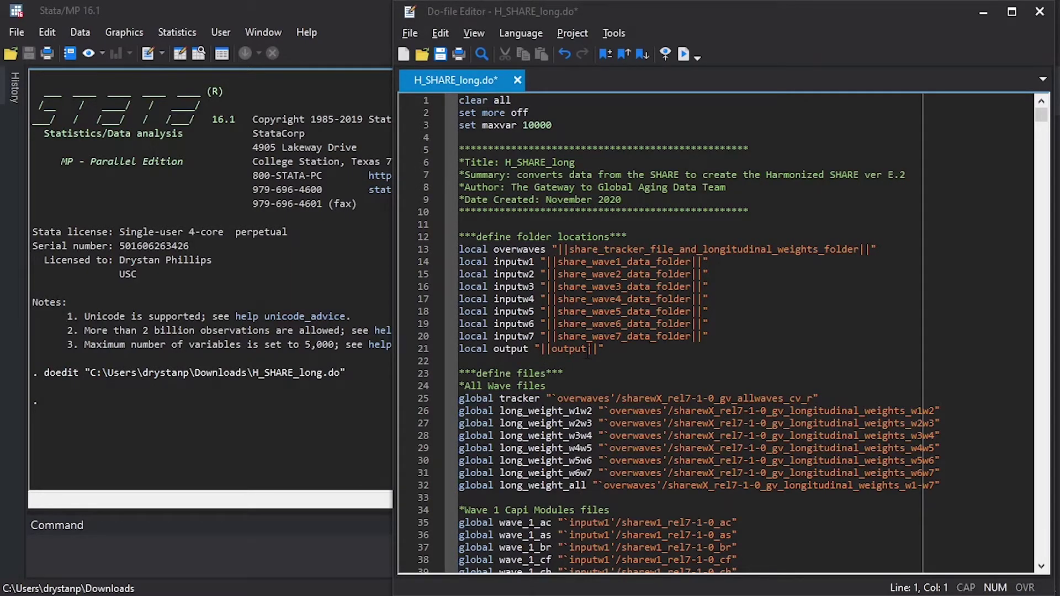
# Step: Copy the full path of the sharew1 folder in C:\SHARE Data
pyautogui.hotkey('alt', 'Tab')
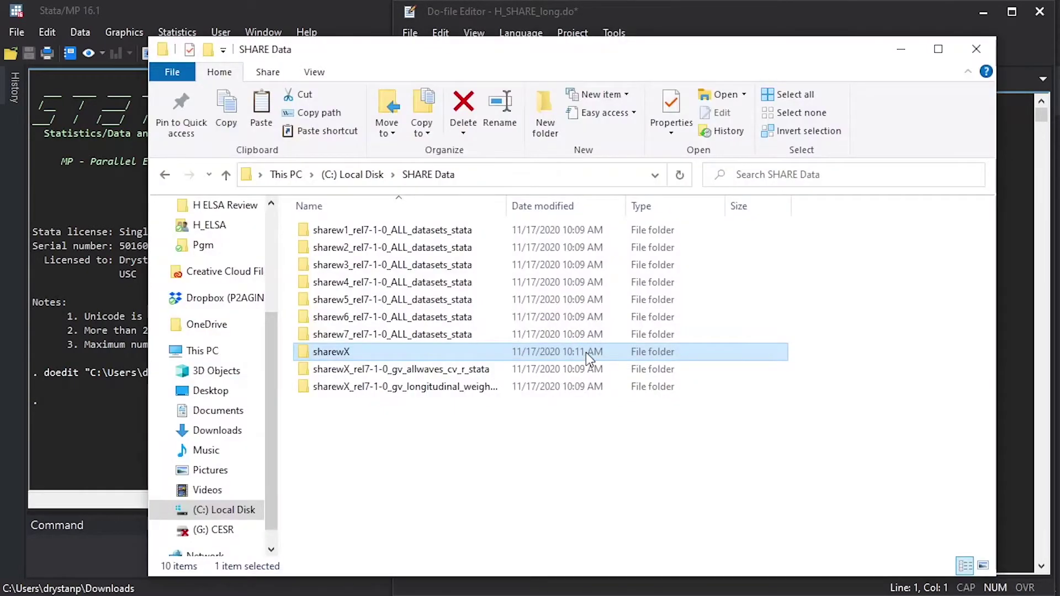
pyautogui.click(464, 235)
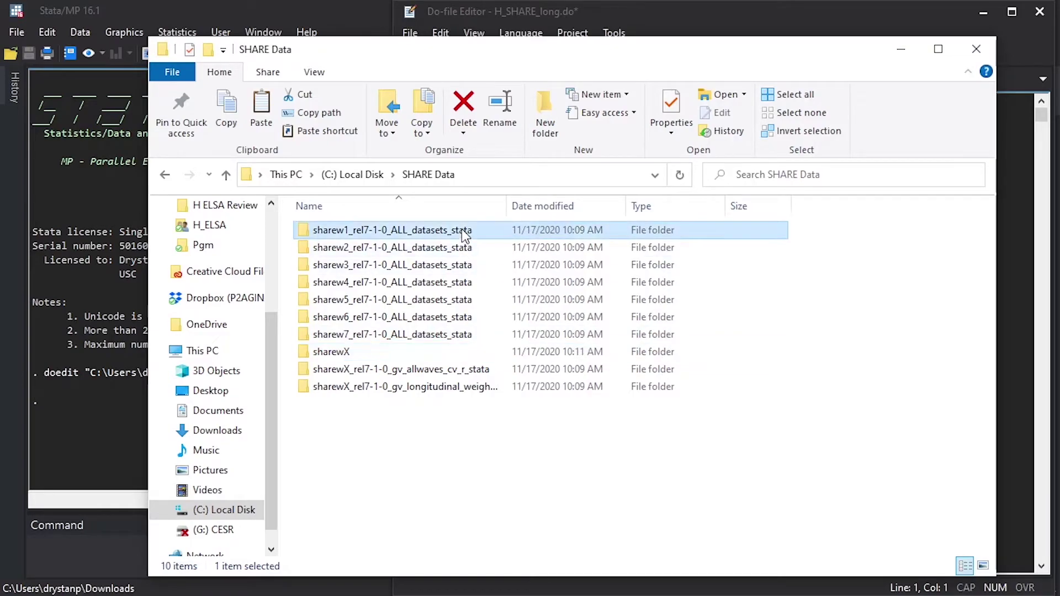
pyautogui.doubleClick(480, 238)
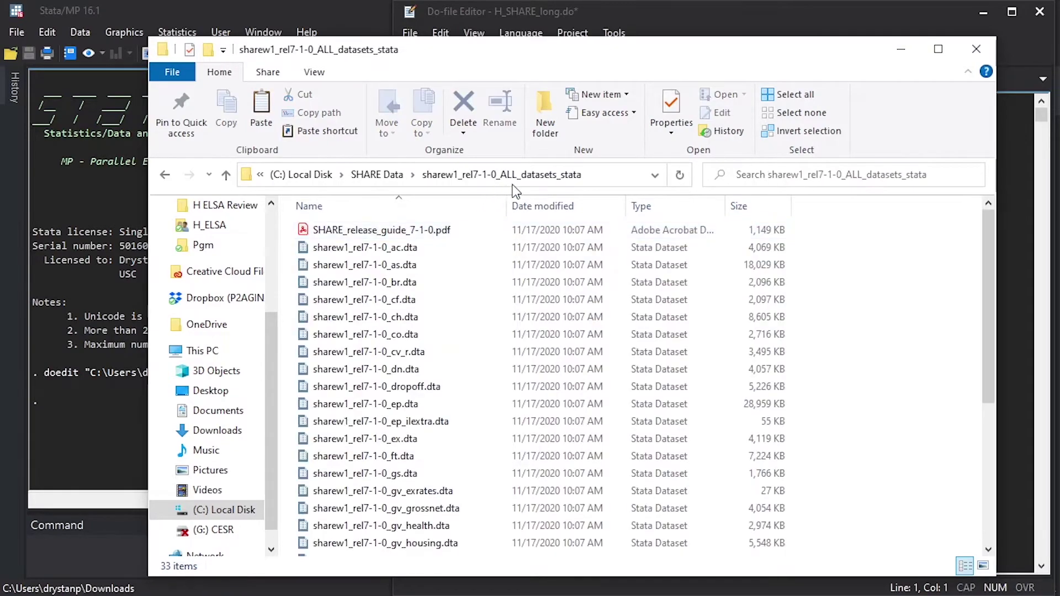
pyautogui.click(610, 171)
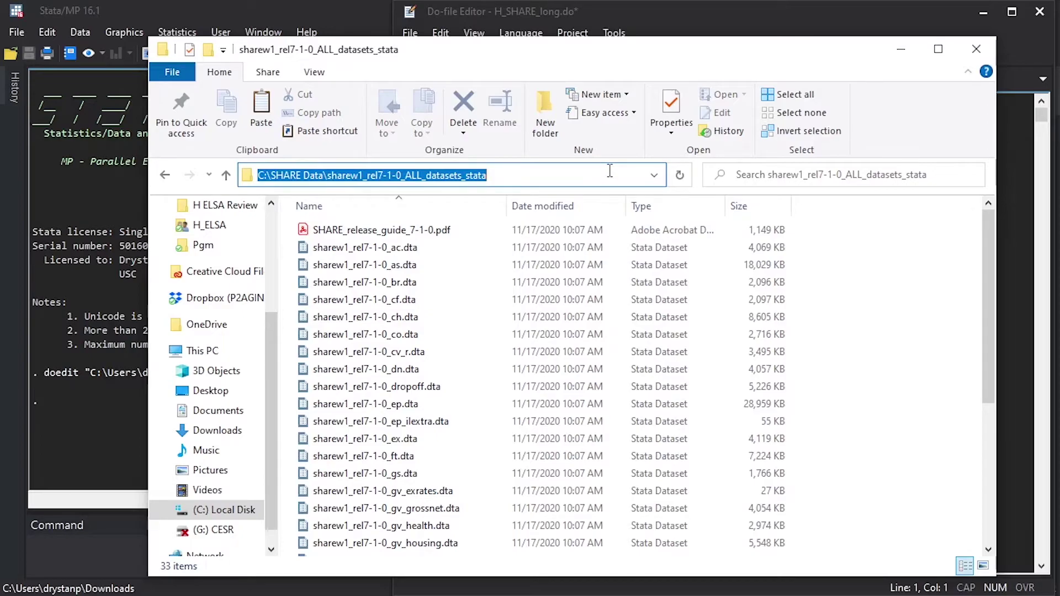
pyautogui.hotkey('ctrl', 'c')
# Step: Paste the wave 1 path over the line 14 placeholder and save the do-file
pyautogui.click(618, 8)
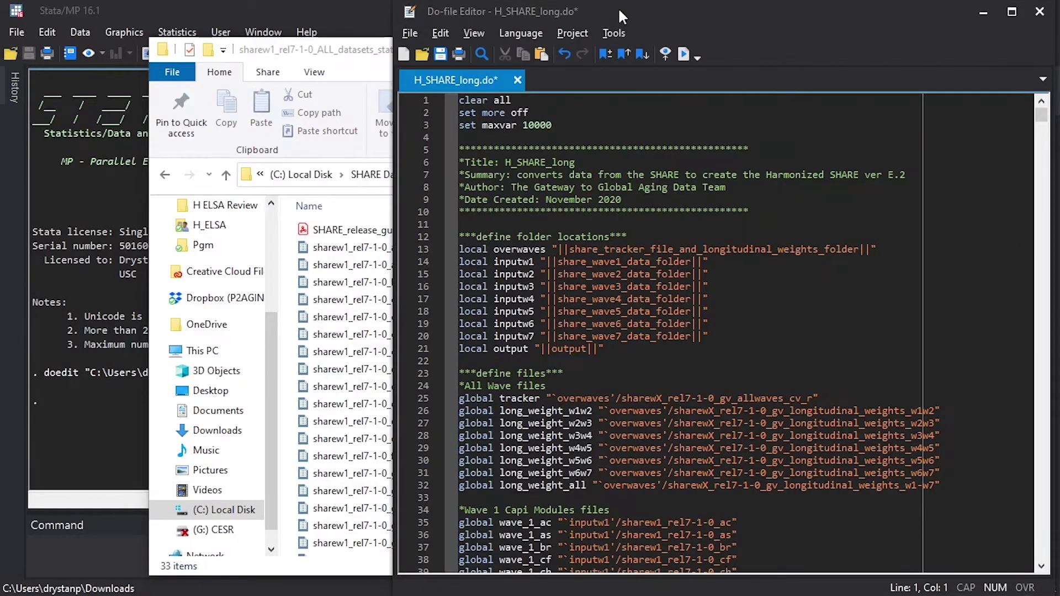
pyautogui.click(545, 262)
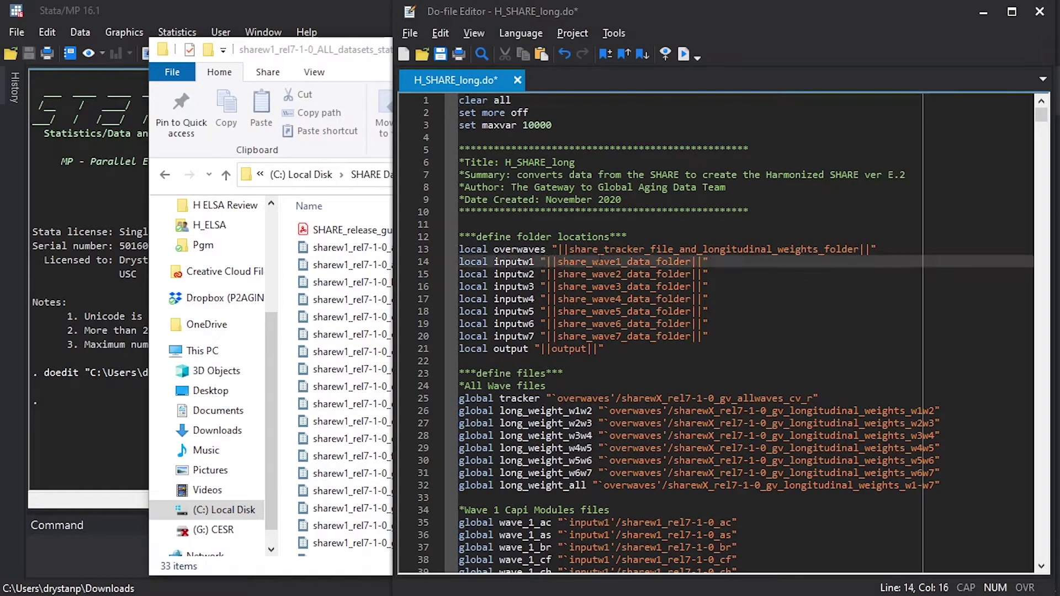
pyautogui.hotkey('shift', 'Right')
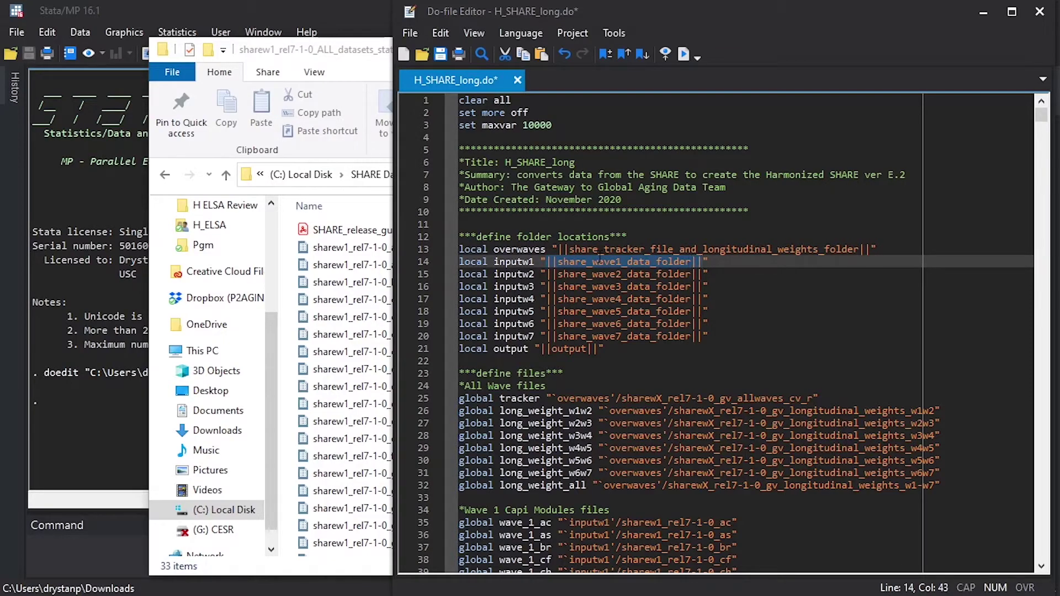
pyautogui.hotkey('ctrl', 'v')
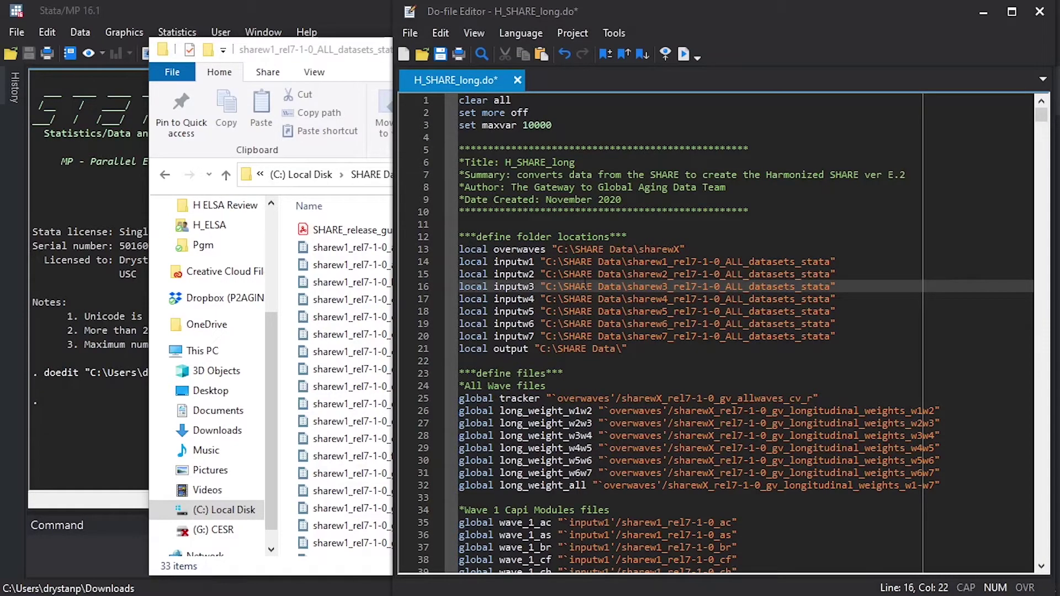
pyautogui.click(412, 25)
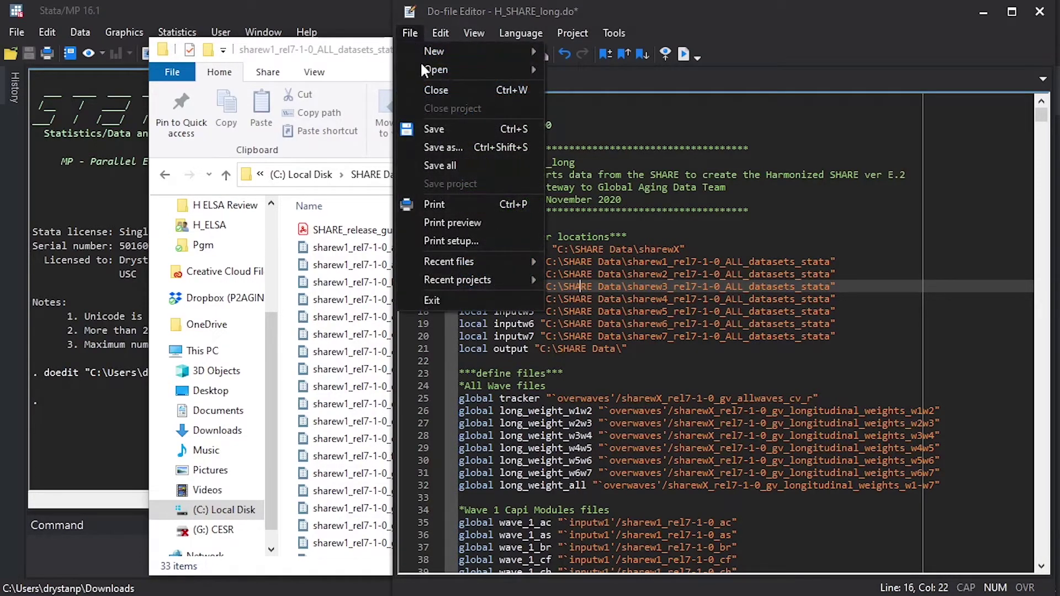
pyautogui.click(441, 129)
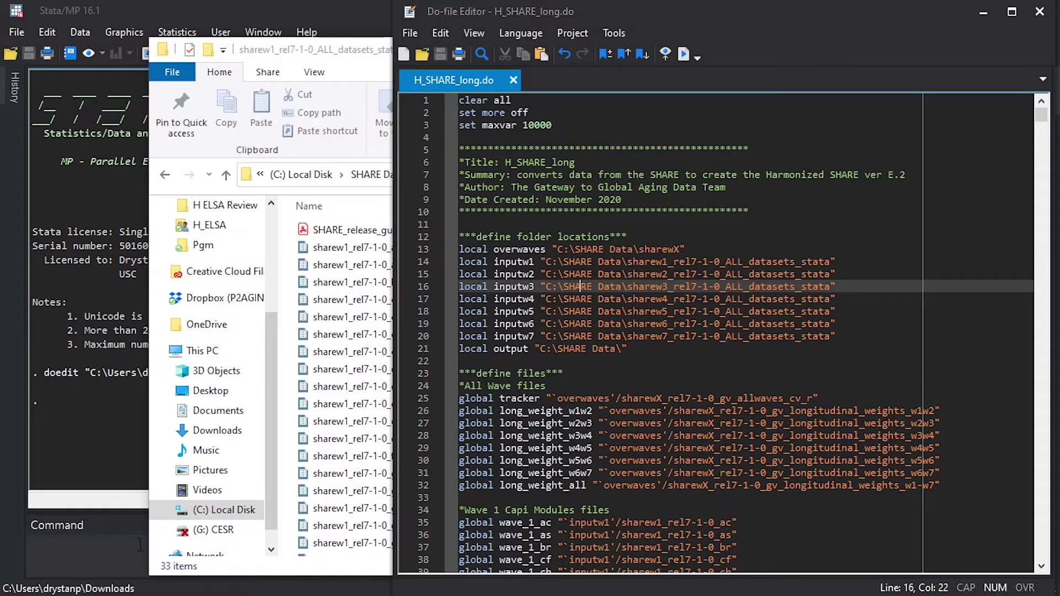
# Step: Run H_SHARE_long.do by entering do with its copied file path in the Command window
pyautogui.click(137, 545)
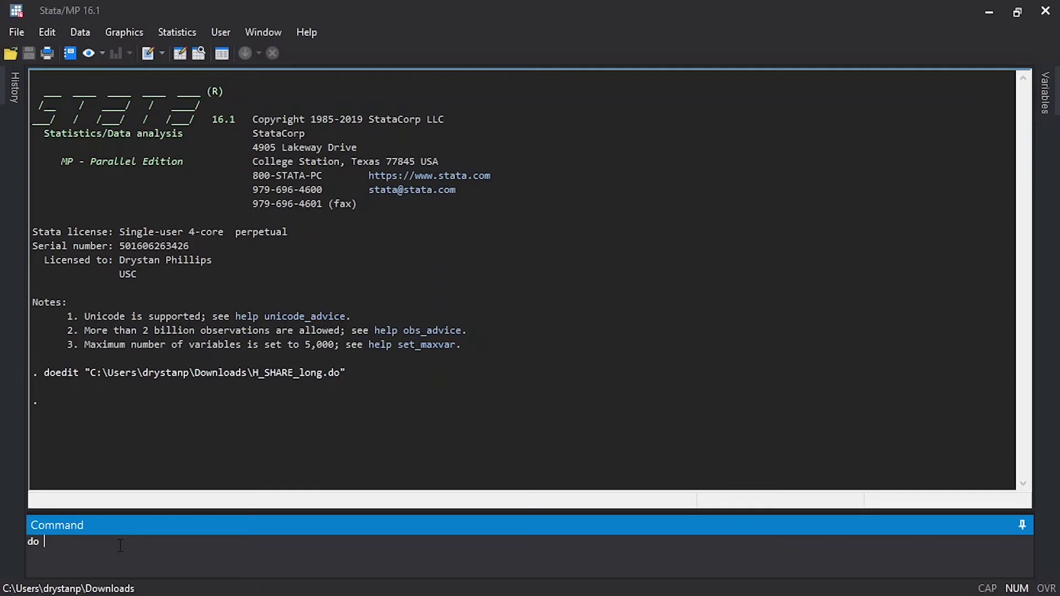
pyautogui.moveTo(84, 370); pyautogui.dragTo(346, 369)
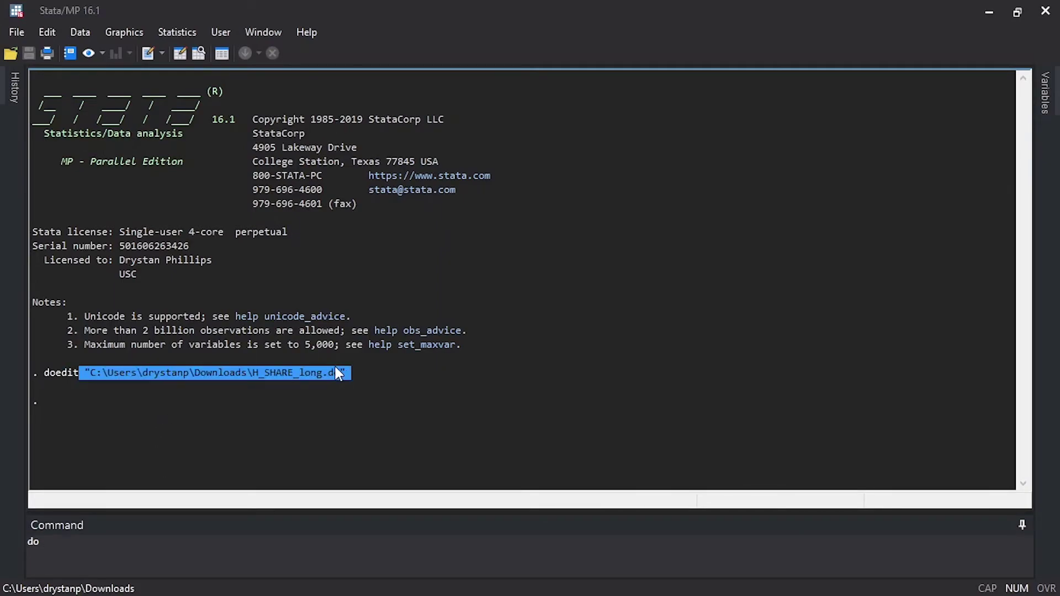
pyautogui.click(115, 555)
pyautogui.hotkey('ctrl', 'v')
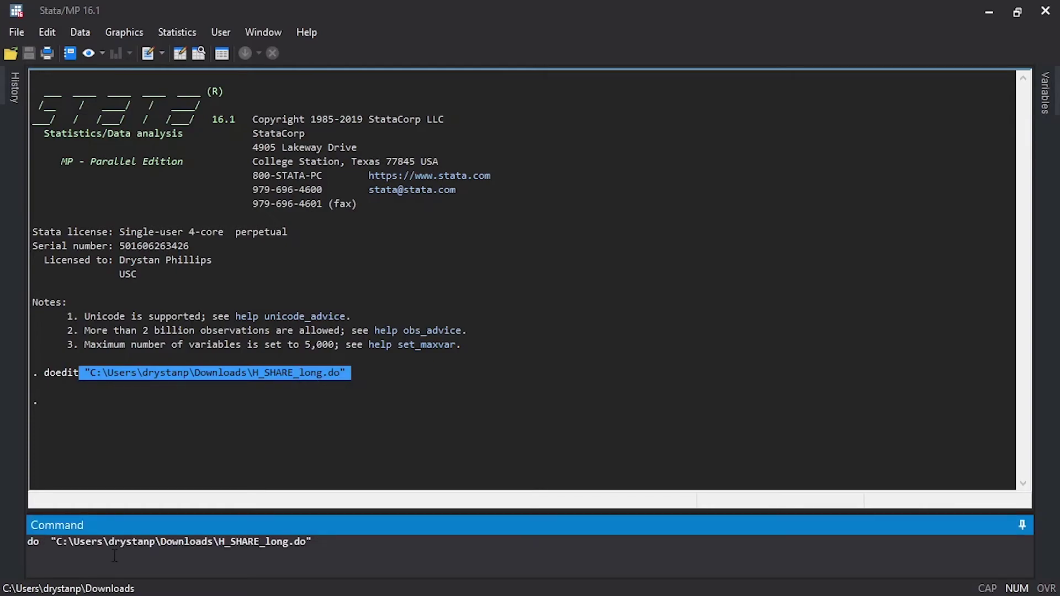
pyautogui.press('Return')
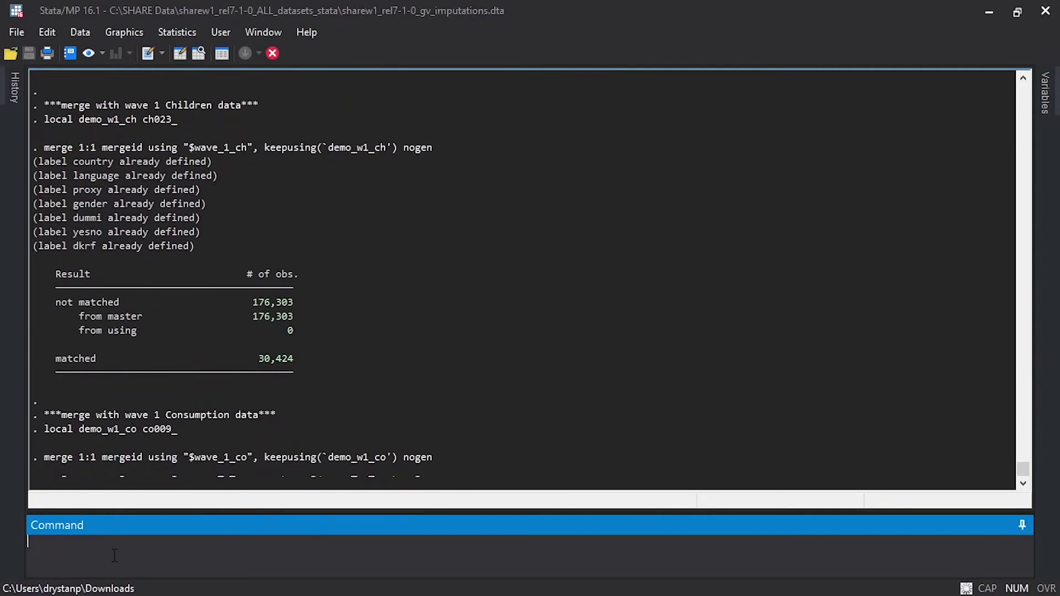